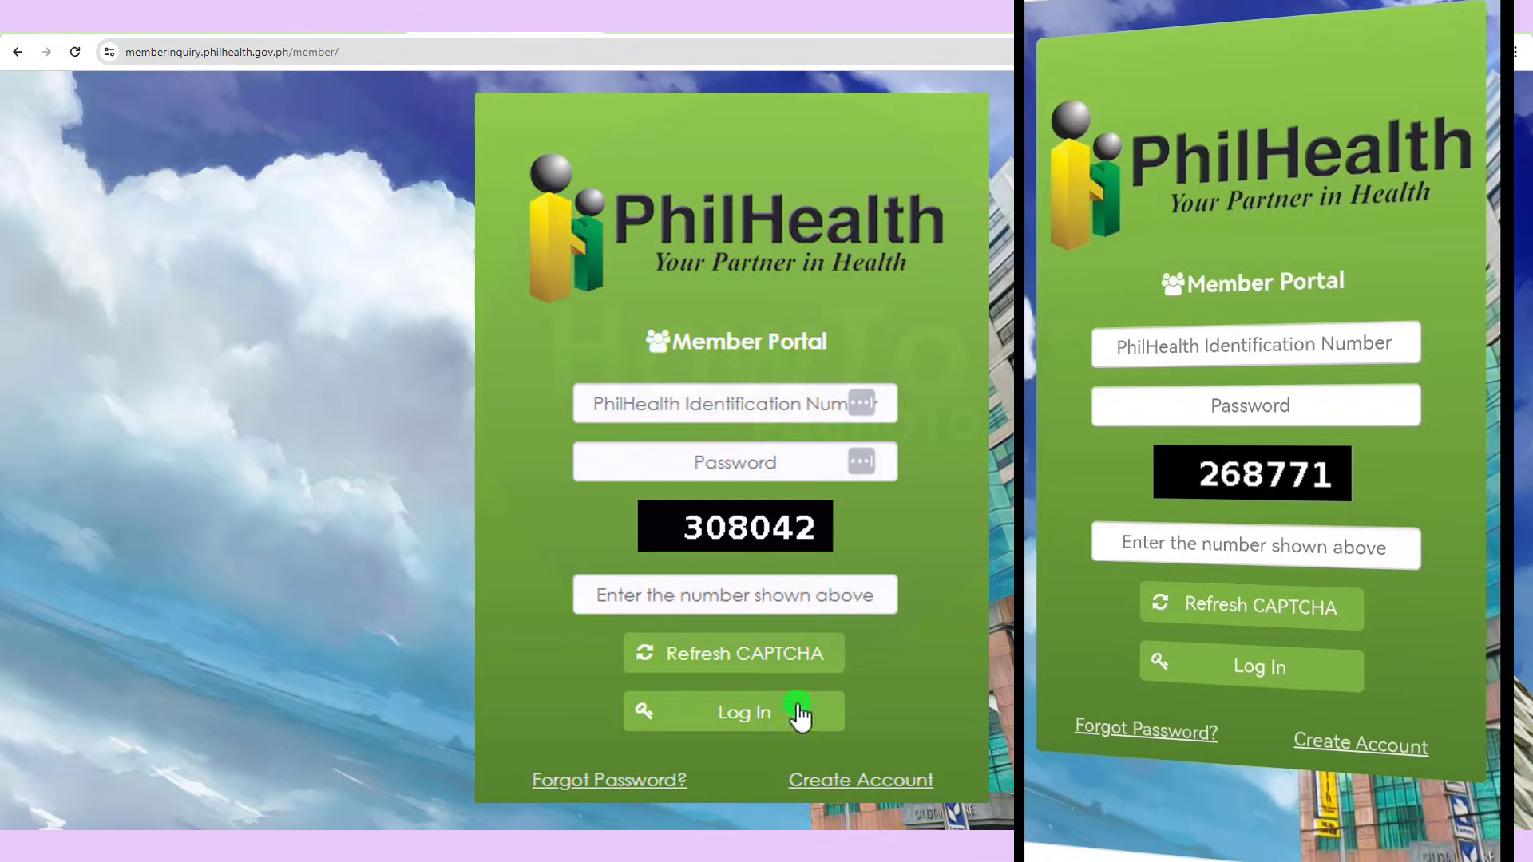
# - Open the blank Member Portal account creation form from the login page
pyautogui.click(839, 781)
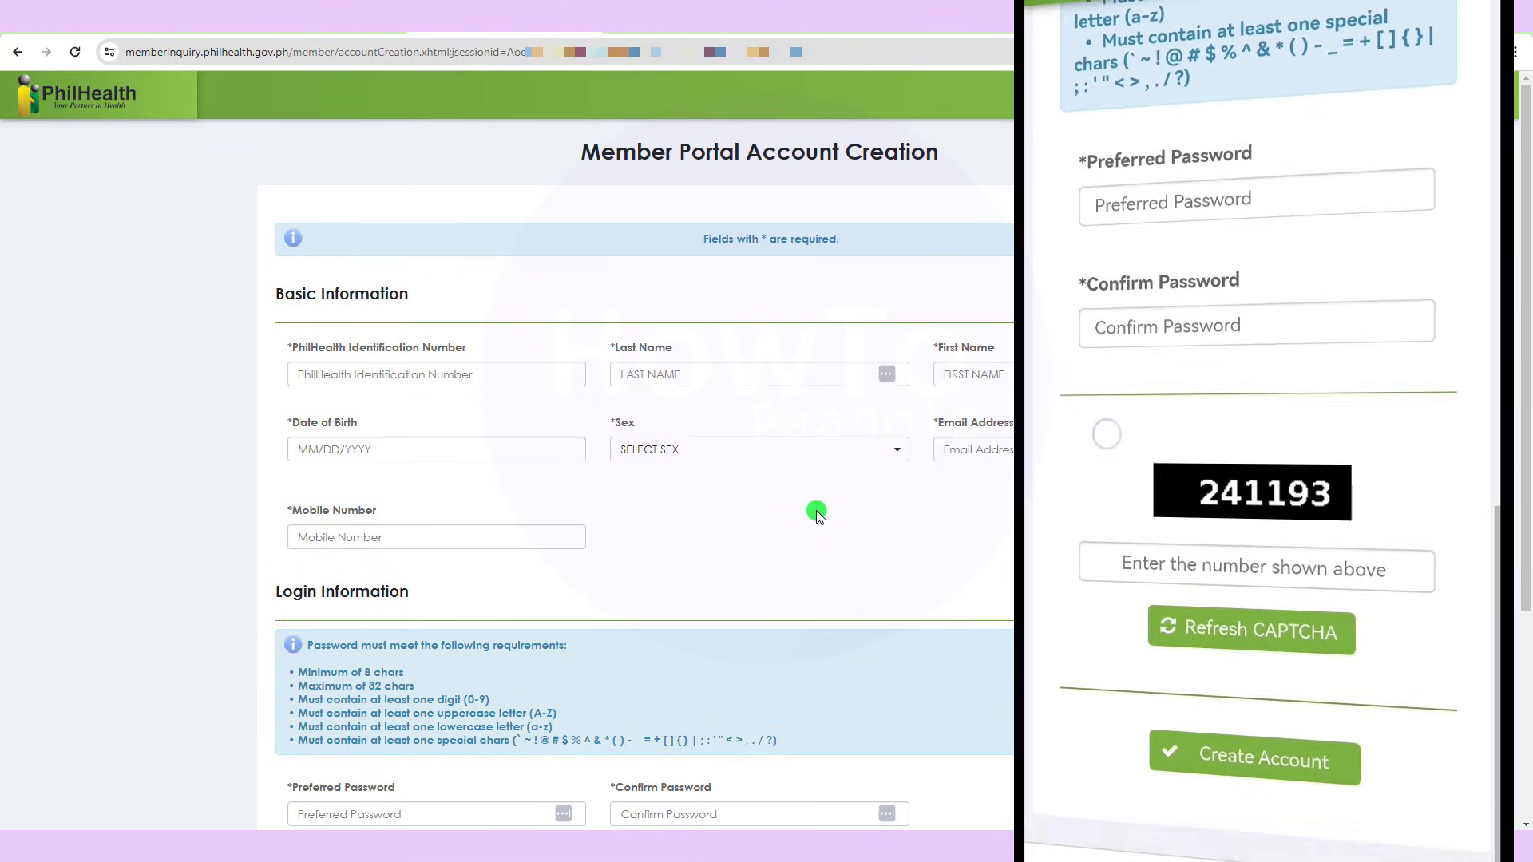
pyautogui.moveTo(1527, 323); pyautogui.dragTo(1527, 217)
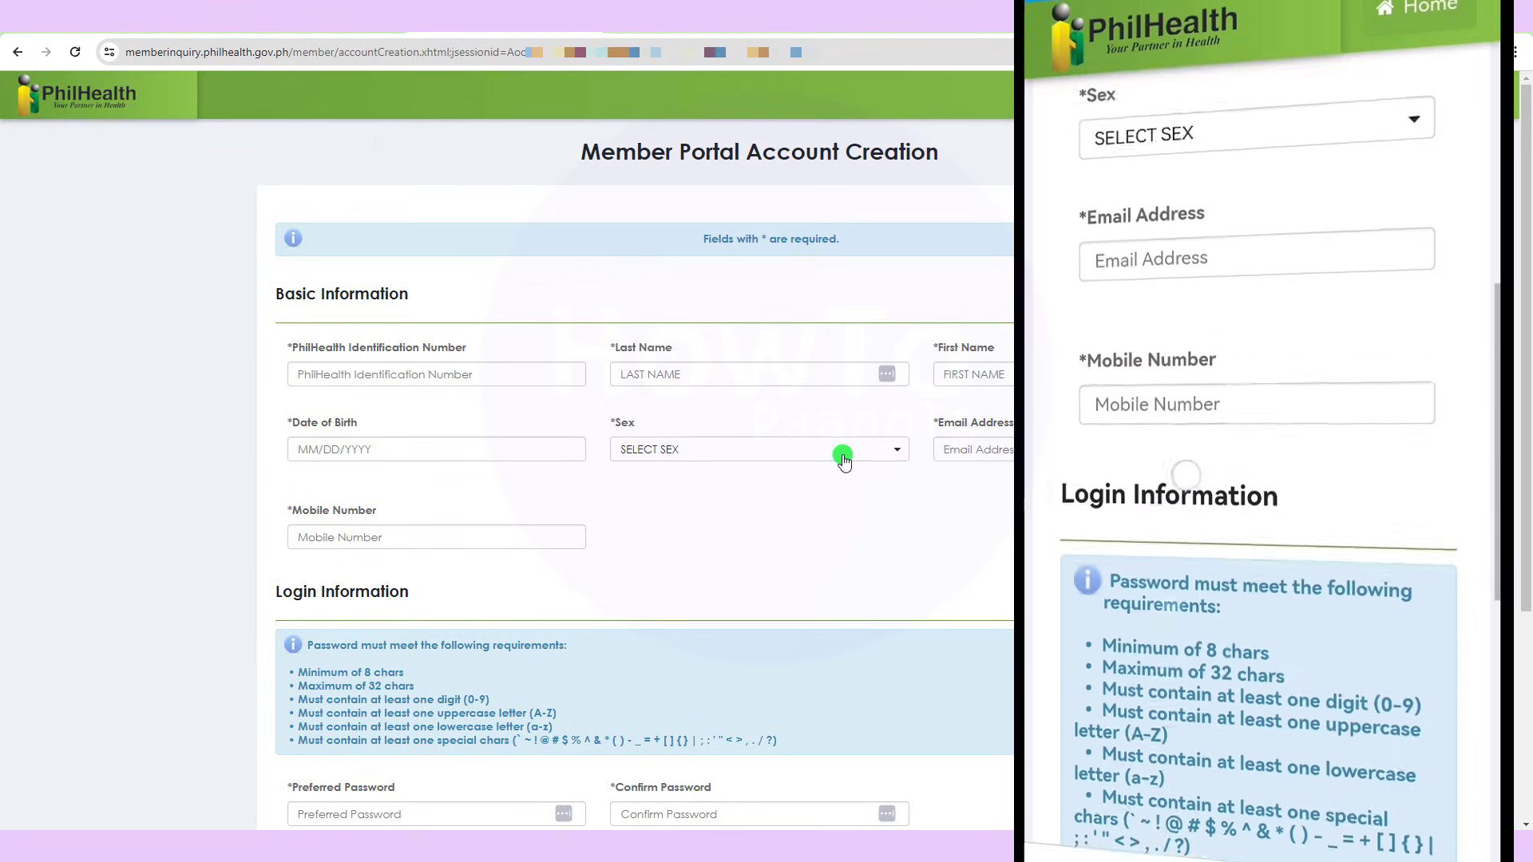
# - Enter the member's PhilHealth identification number, last name and first name
pyautogui.click(343, 372)
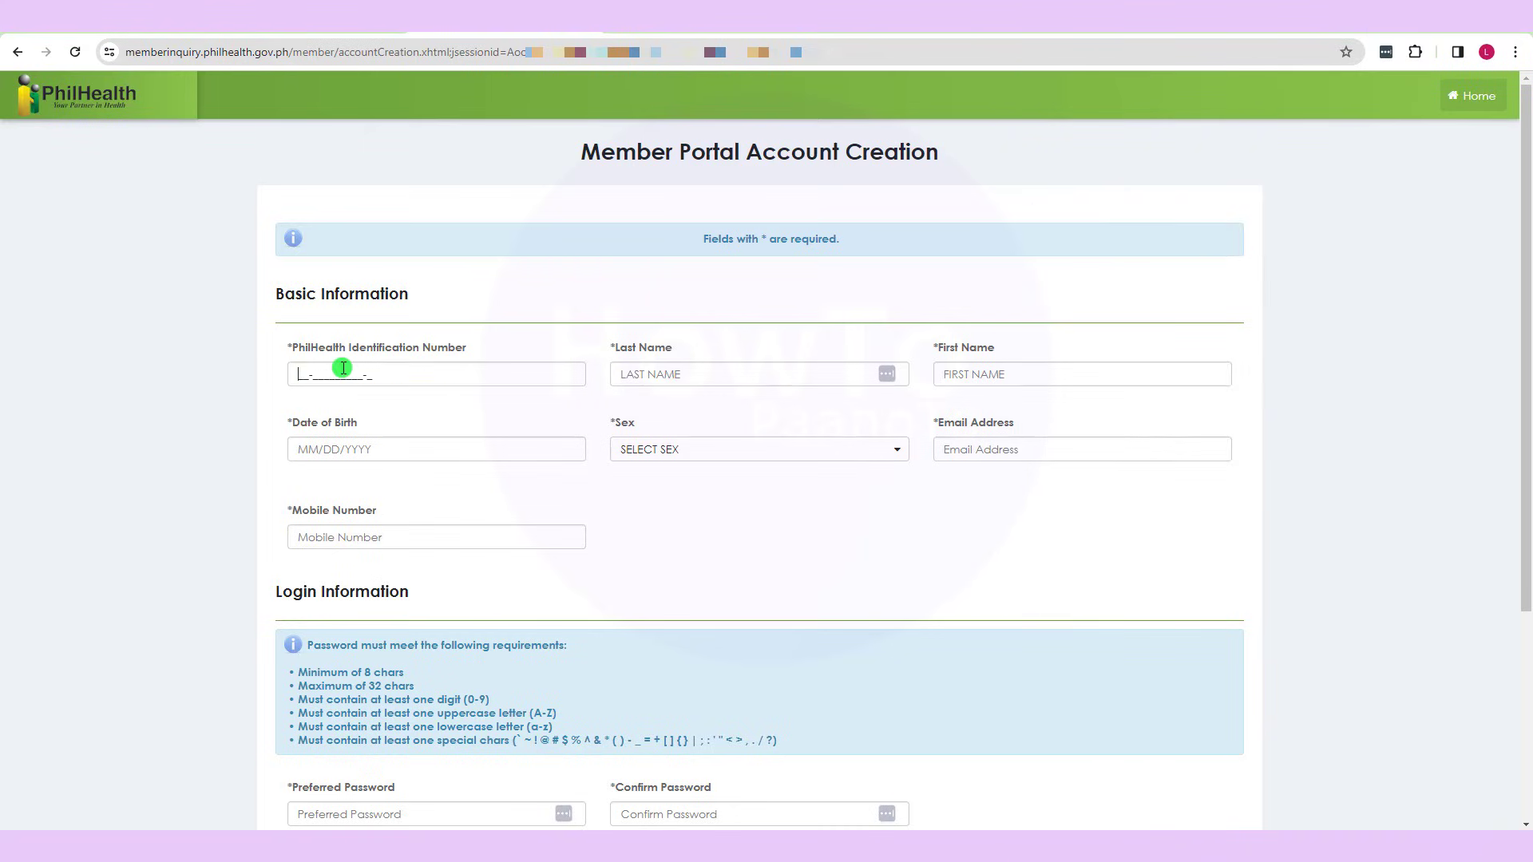
pyautogui.click(642, 372)
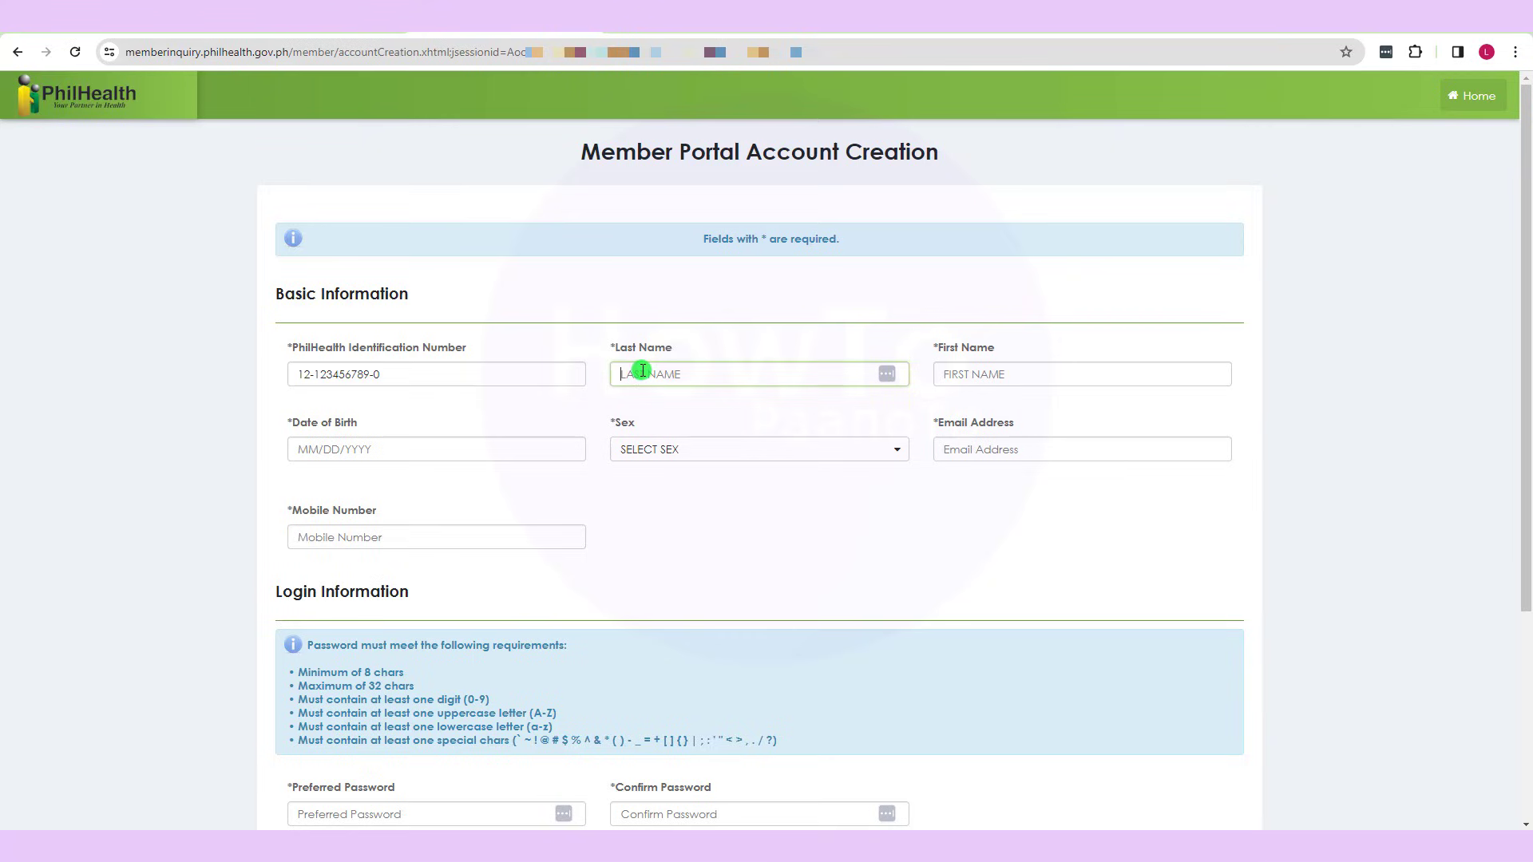
pyautogui.write('DELA CRUZ')
pyautogui.press('Tab')
pyautogui.write('MA')
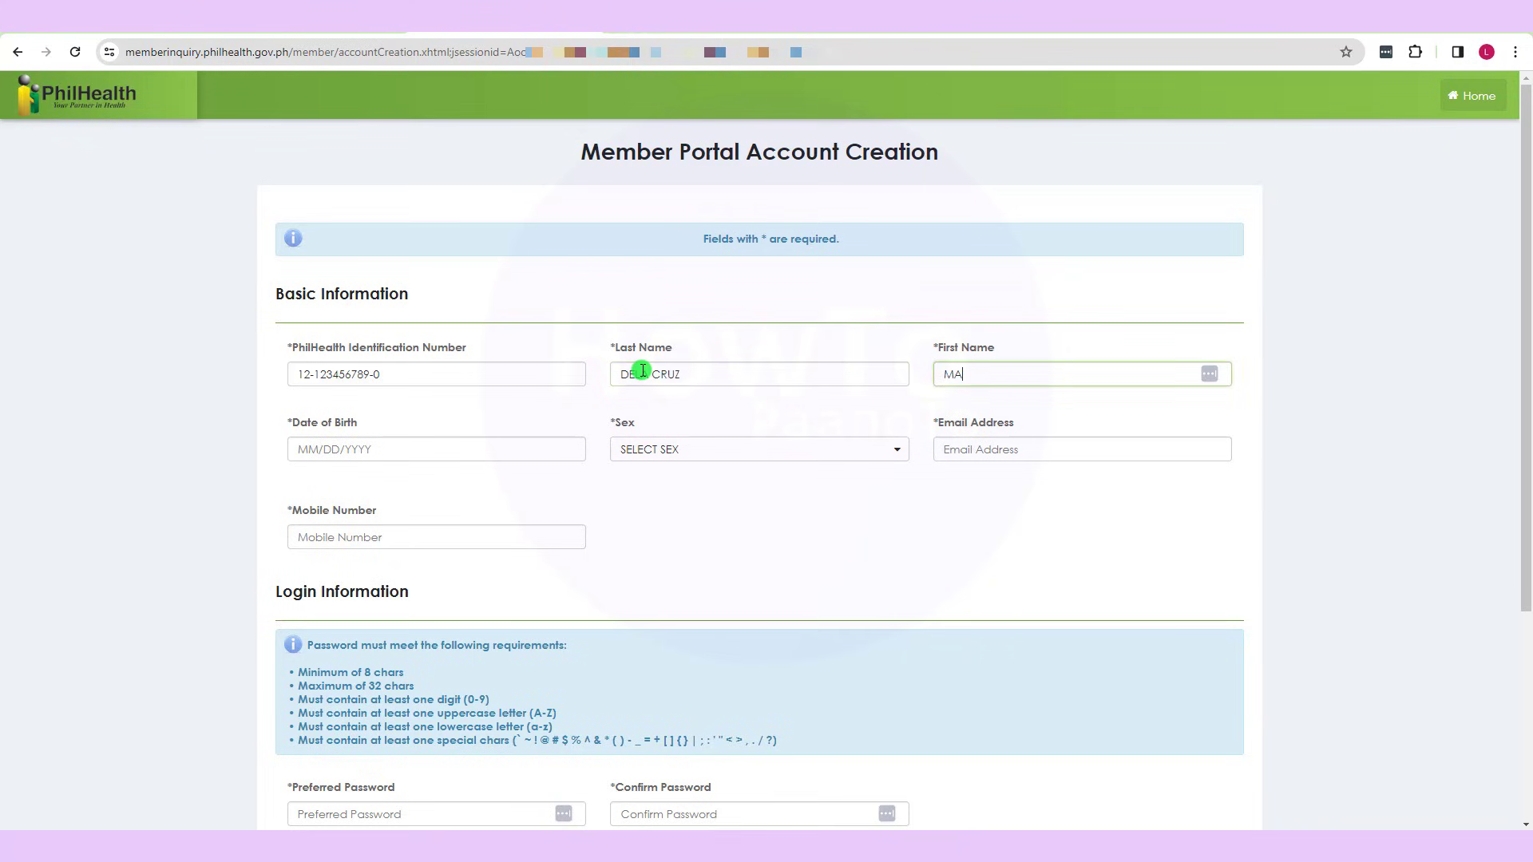
pyautogui.write('RIAH')
# - Pick the birth date, set sex to FEMALE, and enter the member's e-mail and mobile number
pyautogui.press('Tab')
pyautogui.click(419, 480)
pyautogui.moveTo(444, 739); pyautogui.dragTo(446, 685)
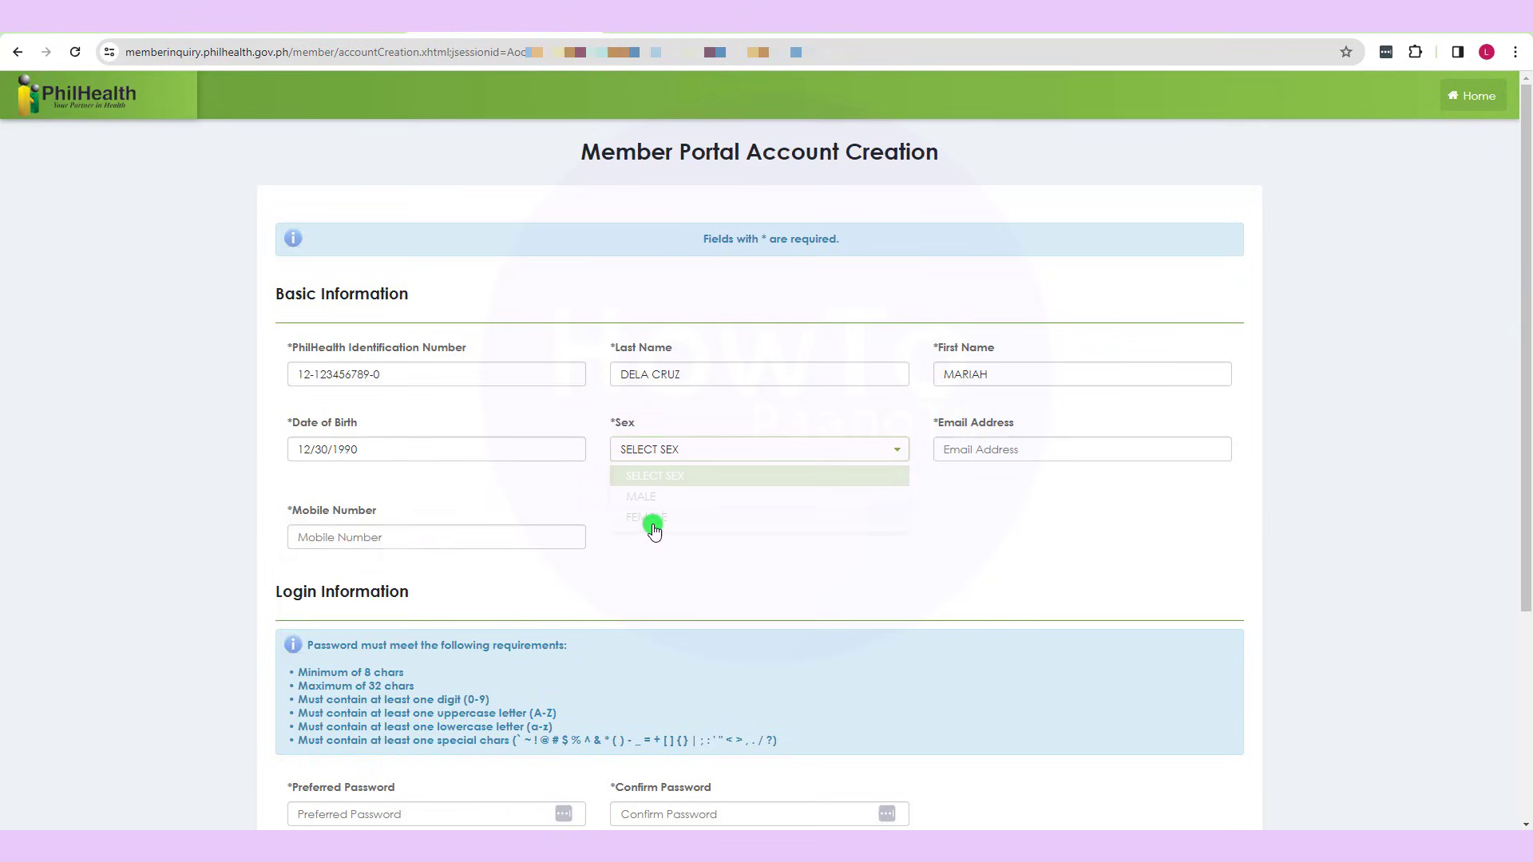
pyautogui.click(648, 518)
pyautogui.click(979, 452)
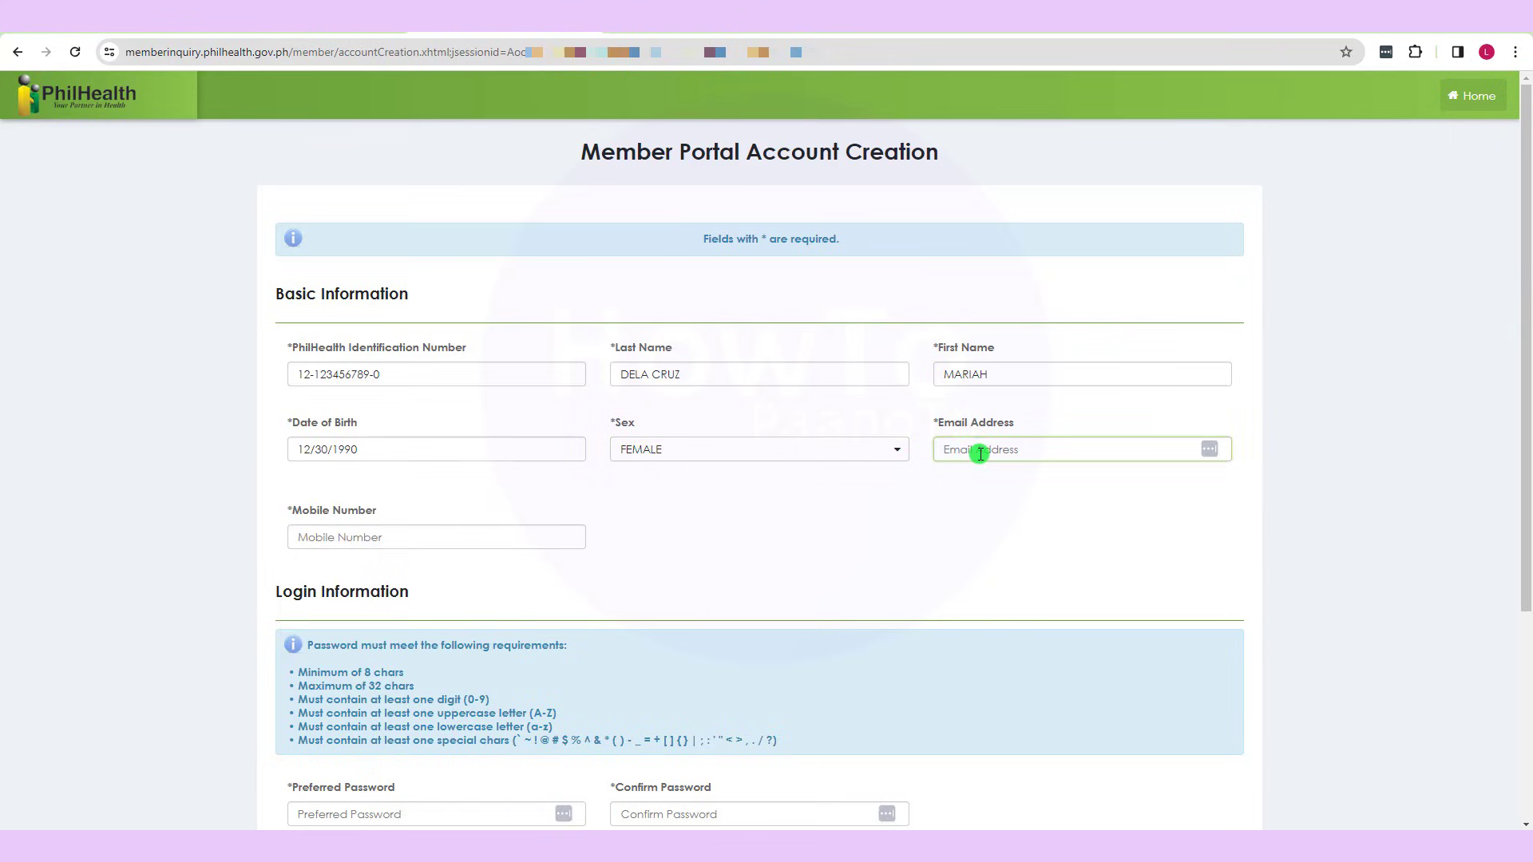
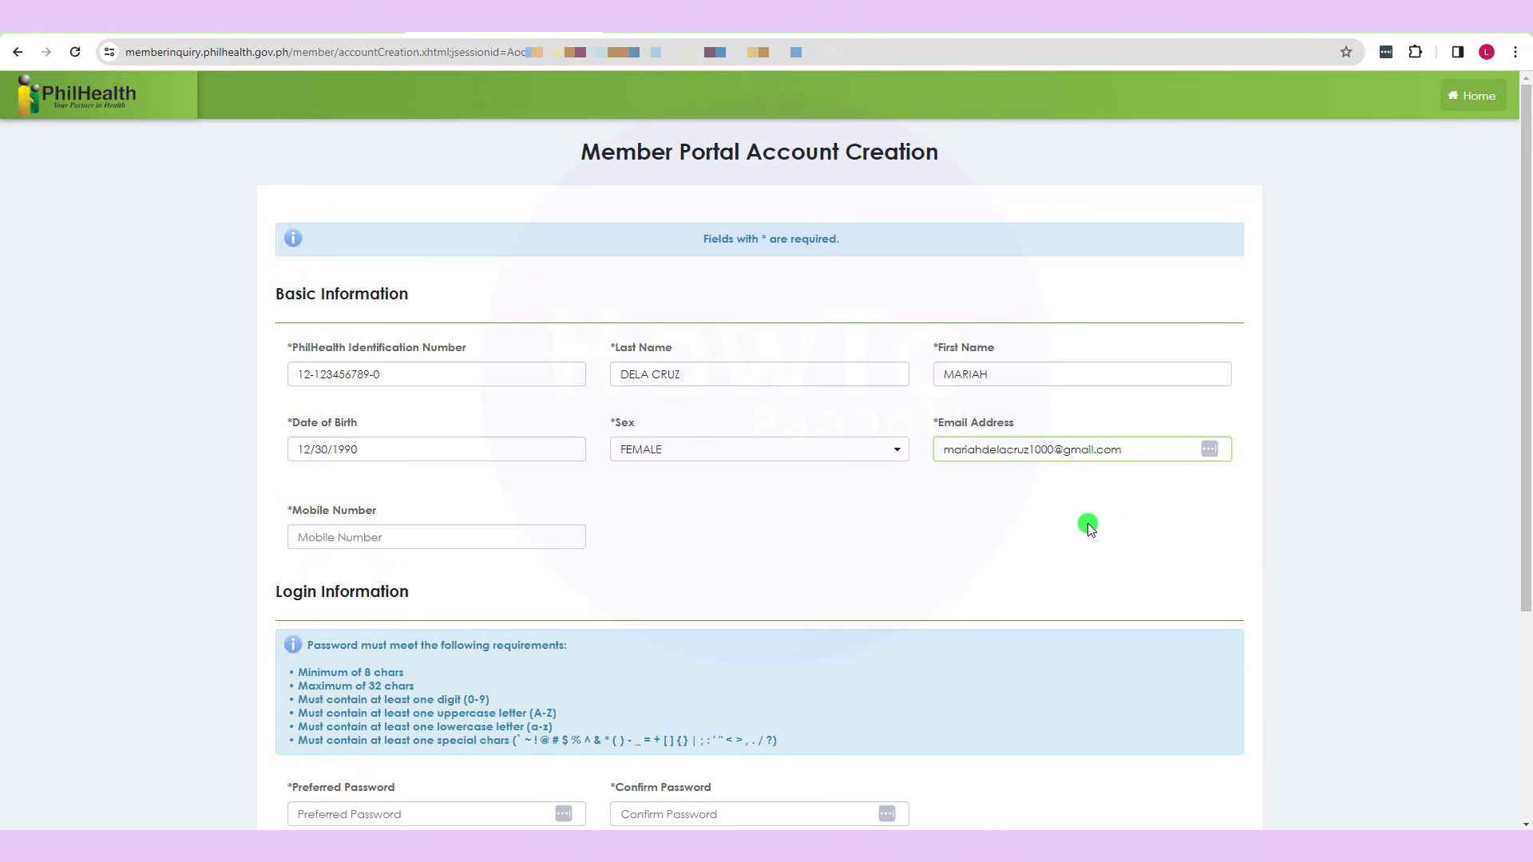
pyautogui.click(352, 540)
pyautogui.write('91')
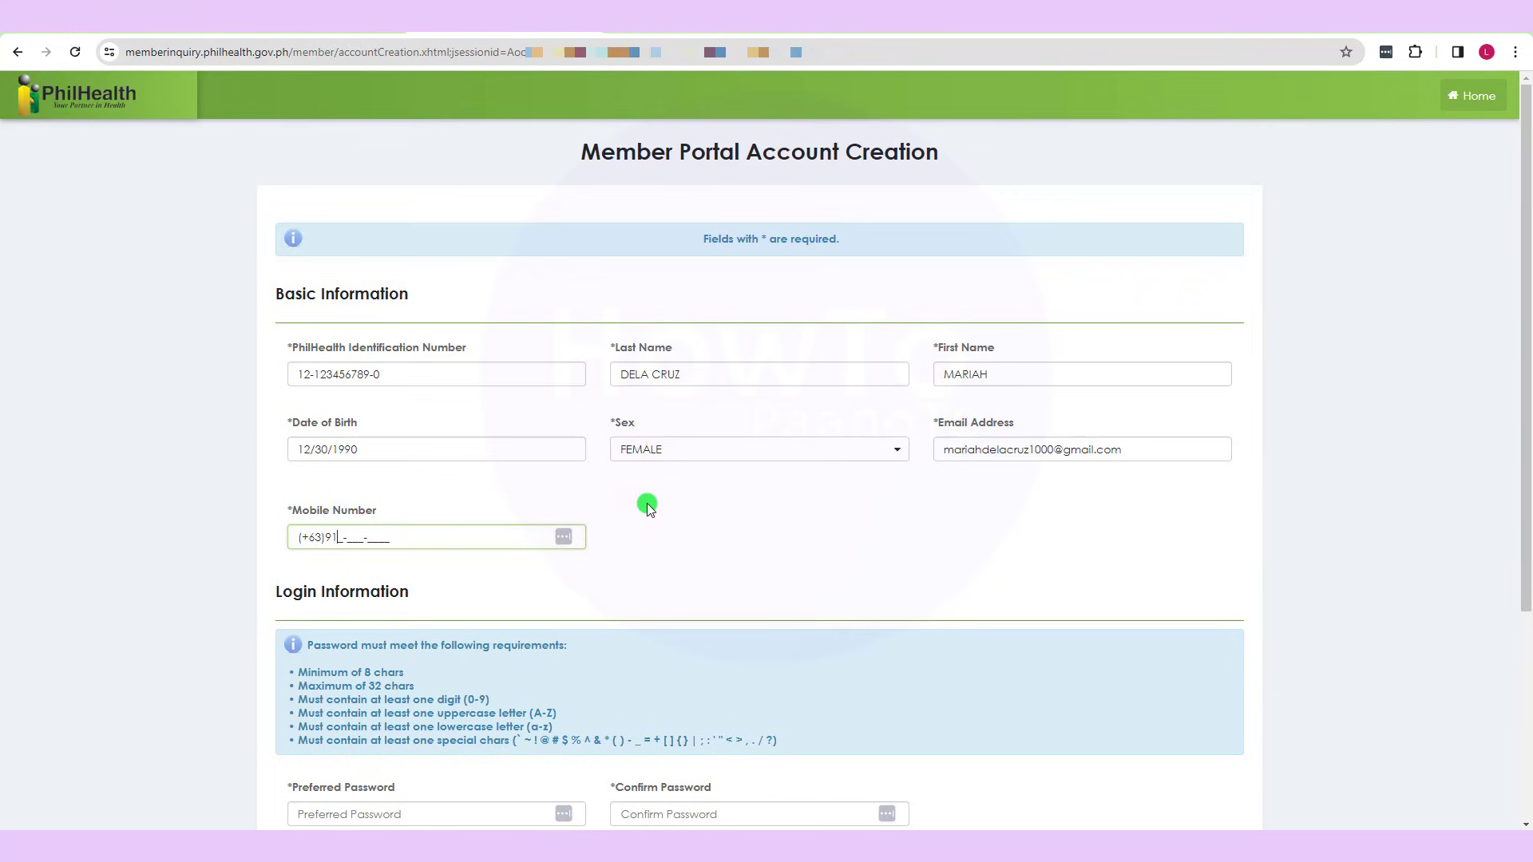
pyautogui.write('7-123-4567')
pyautogui.click(1529, 381)
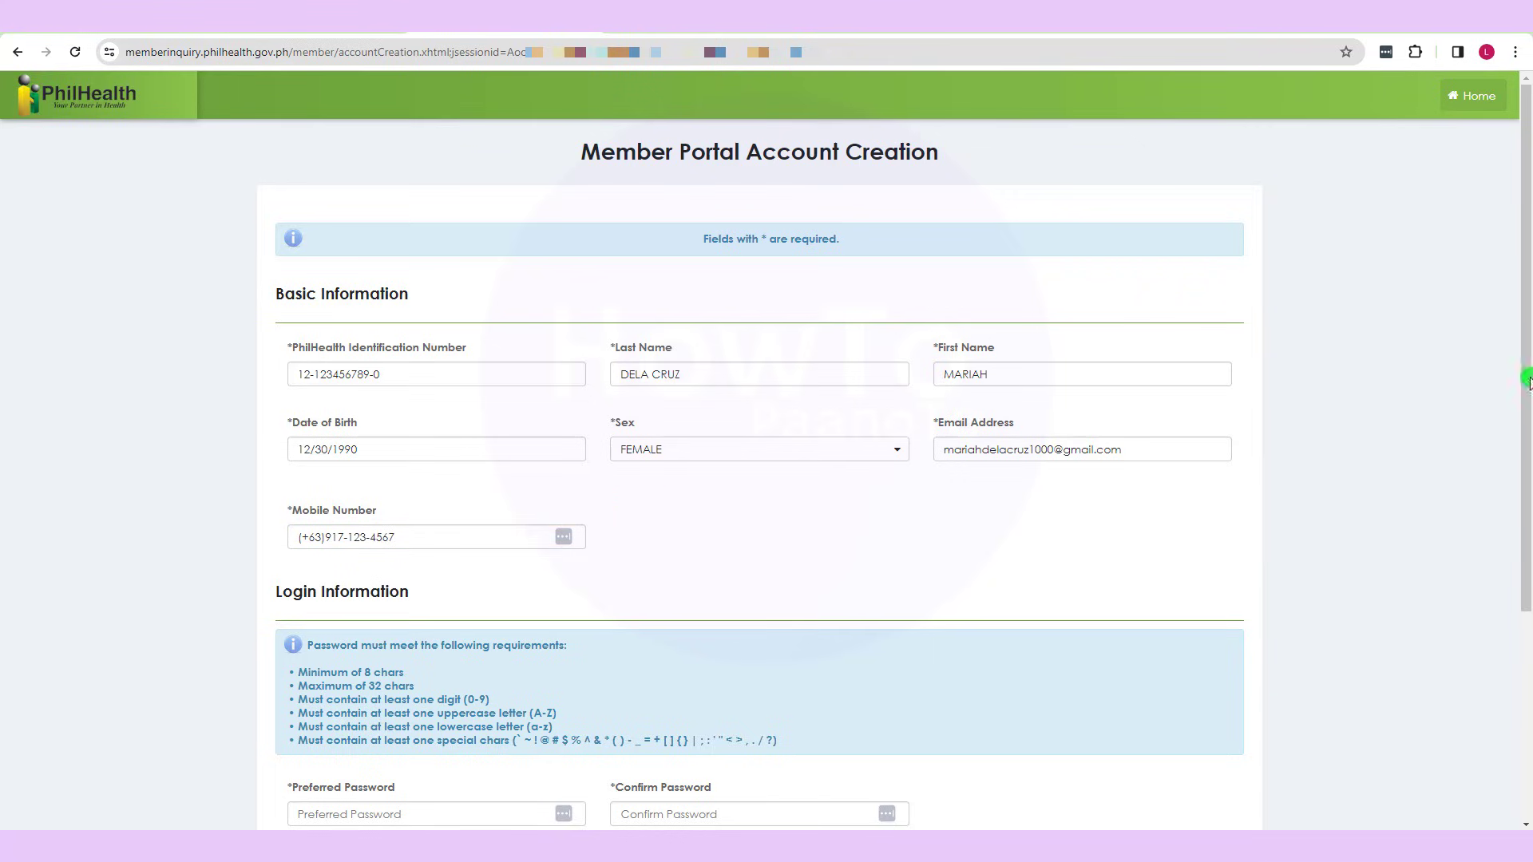
pyautogui.moveTo(1529, 381); pyautogui.dragTo(1528, 465)
# - Enter the account password in Preferred Password and Confirm Password
pyautogui.click(412, 656)
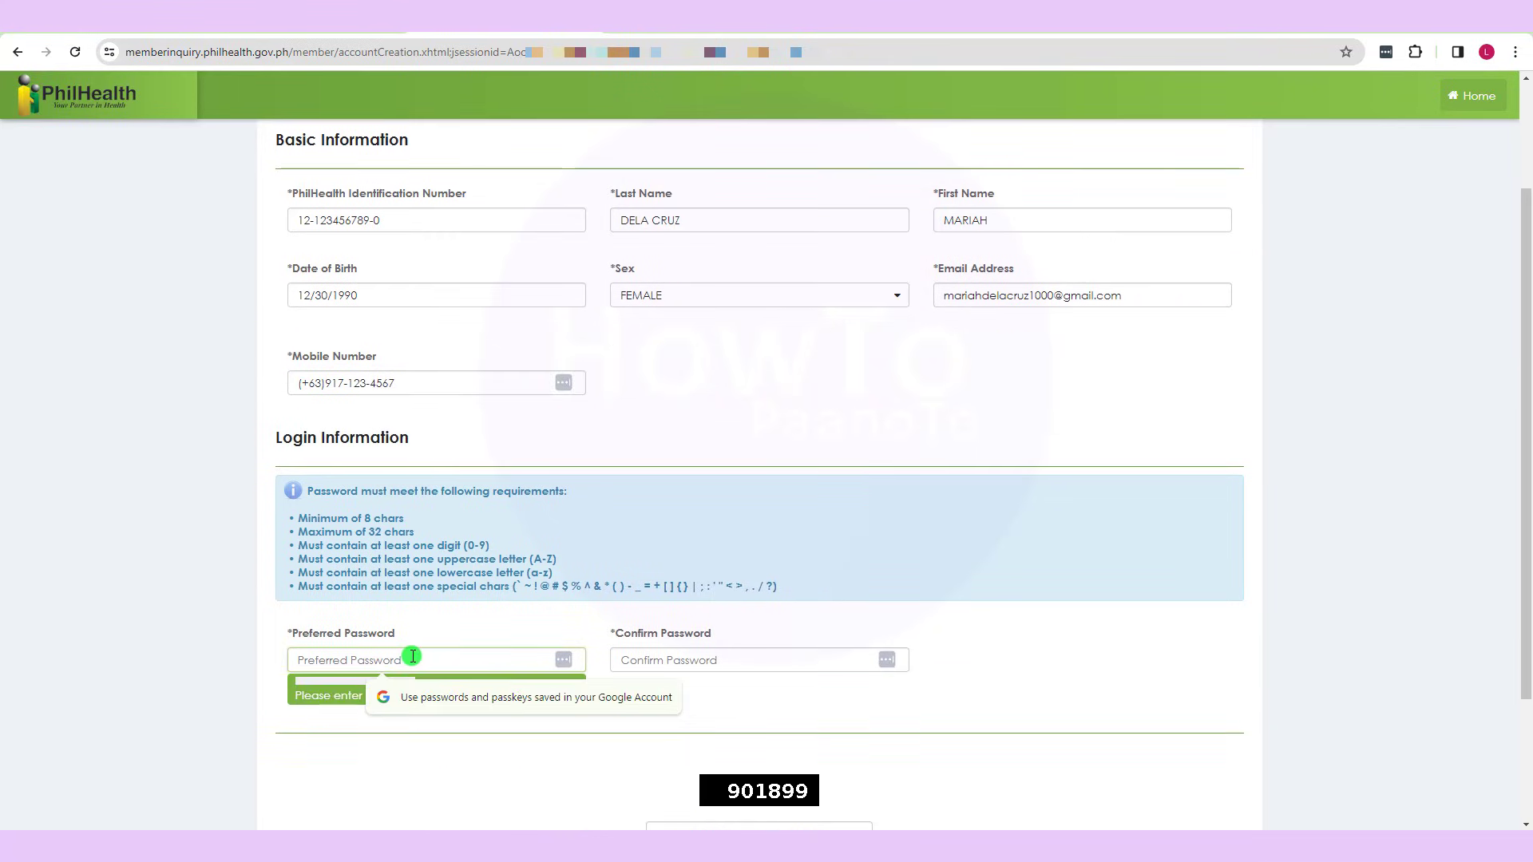
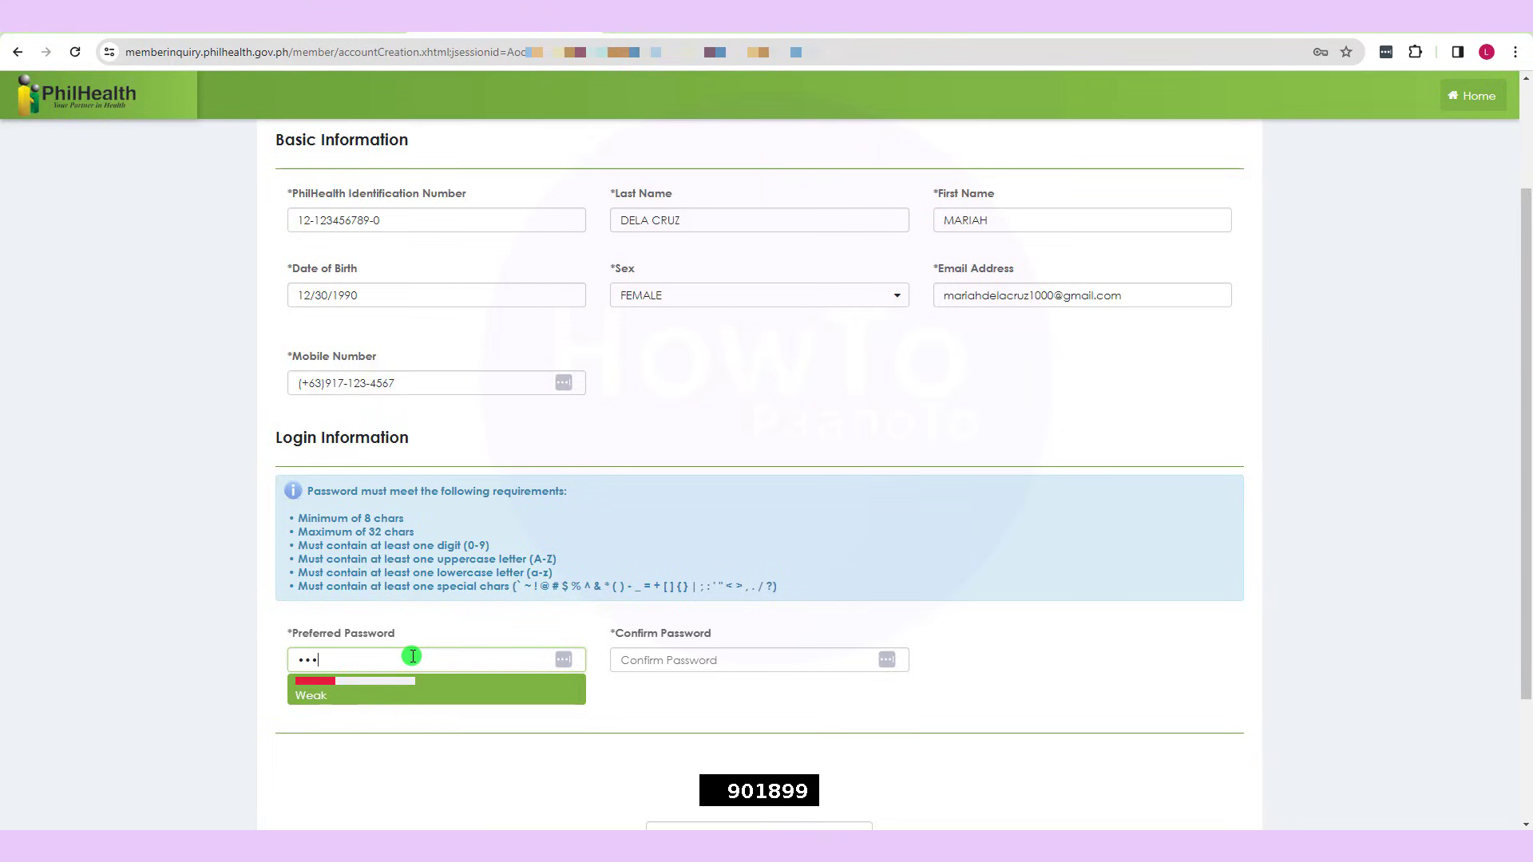
pyautogui.click(686, 663)
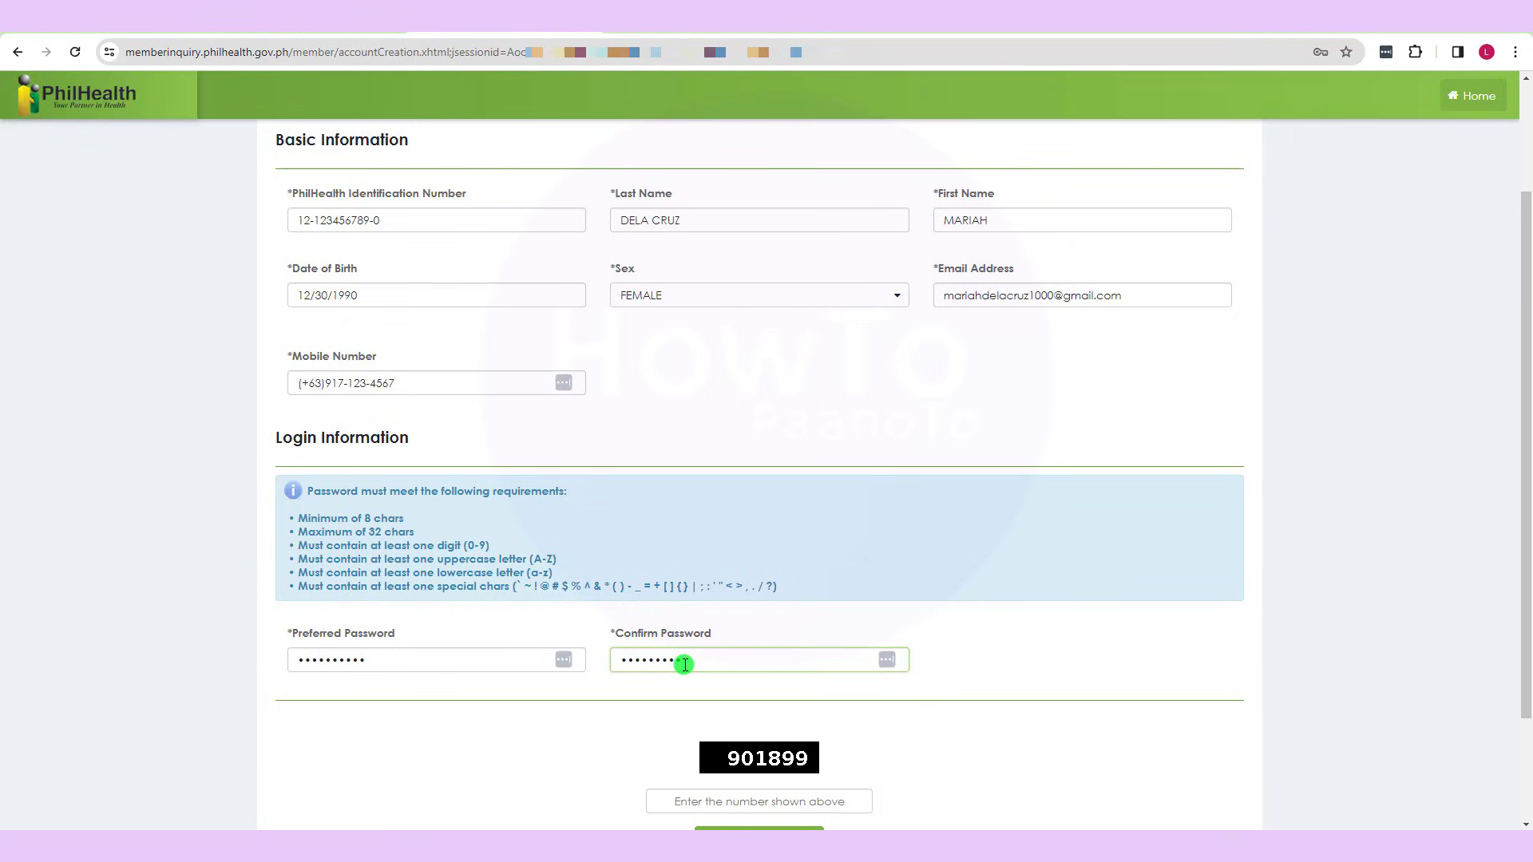
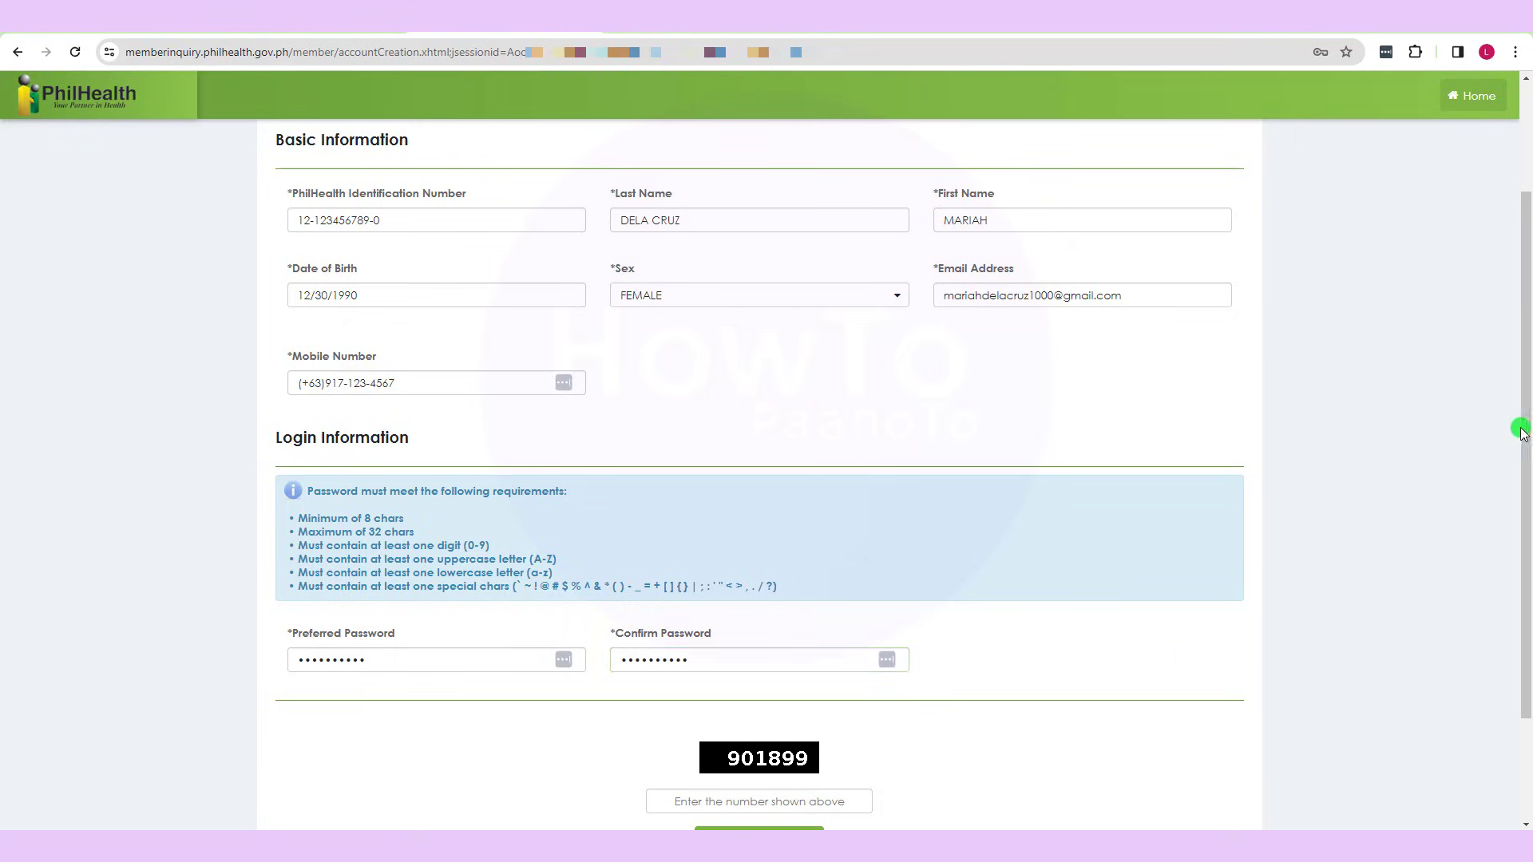
# - Enter the CAPTCHA number shown on the form
pyautogui.moveTo(1522, 459); pyautogui.dragTo(1522, 559)
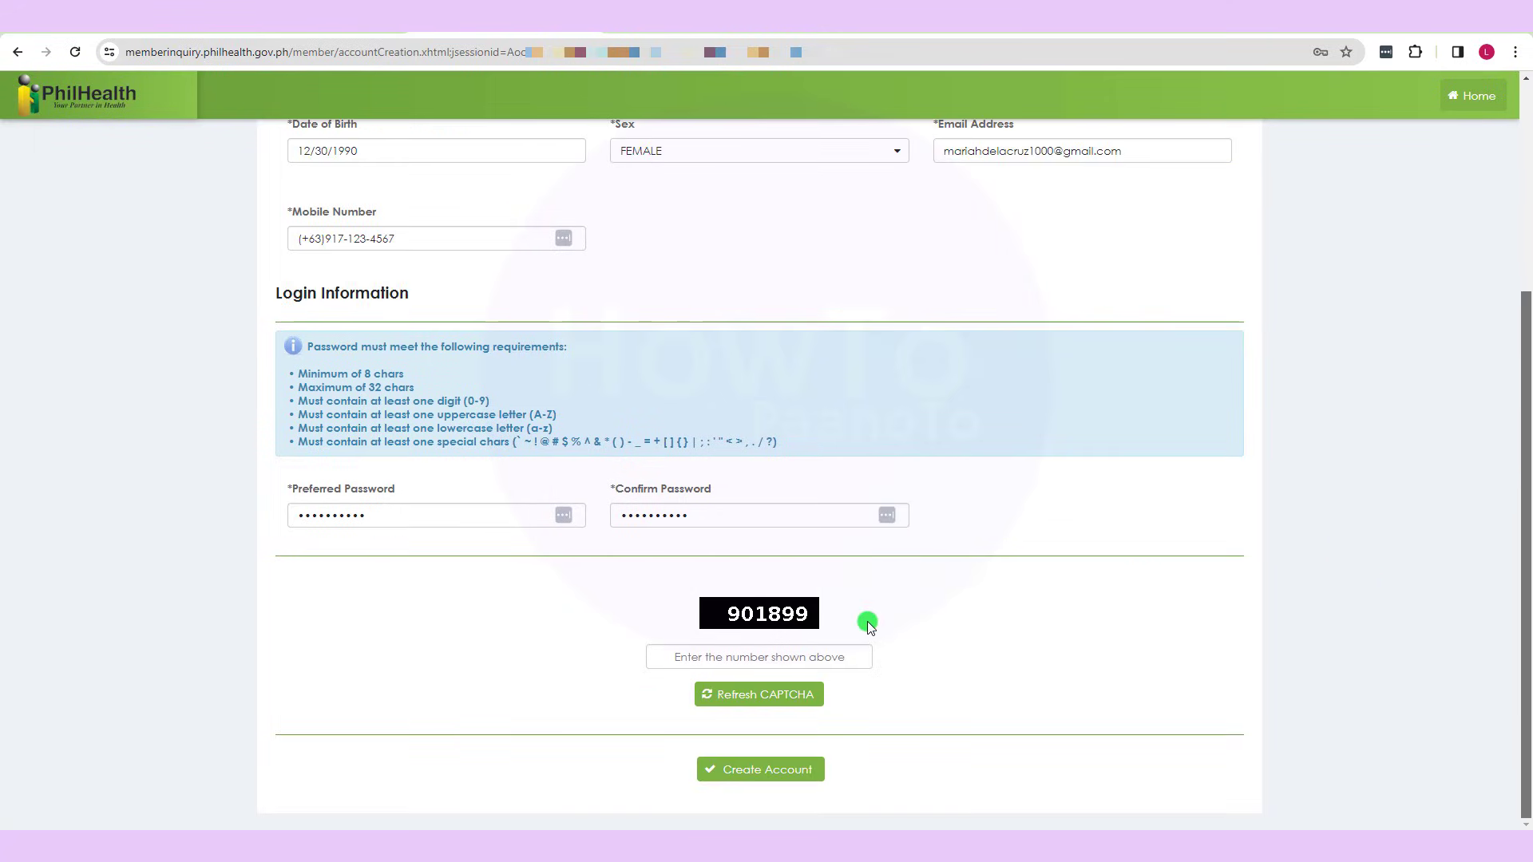
pyautogui.click(771, 649)
pyautogui.write('901')
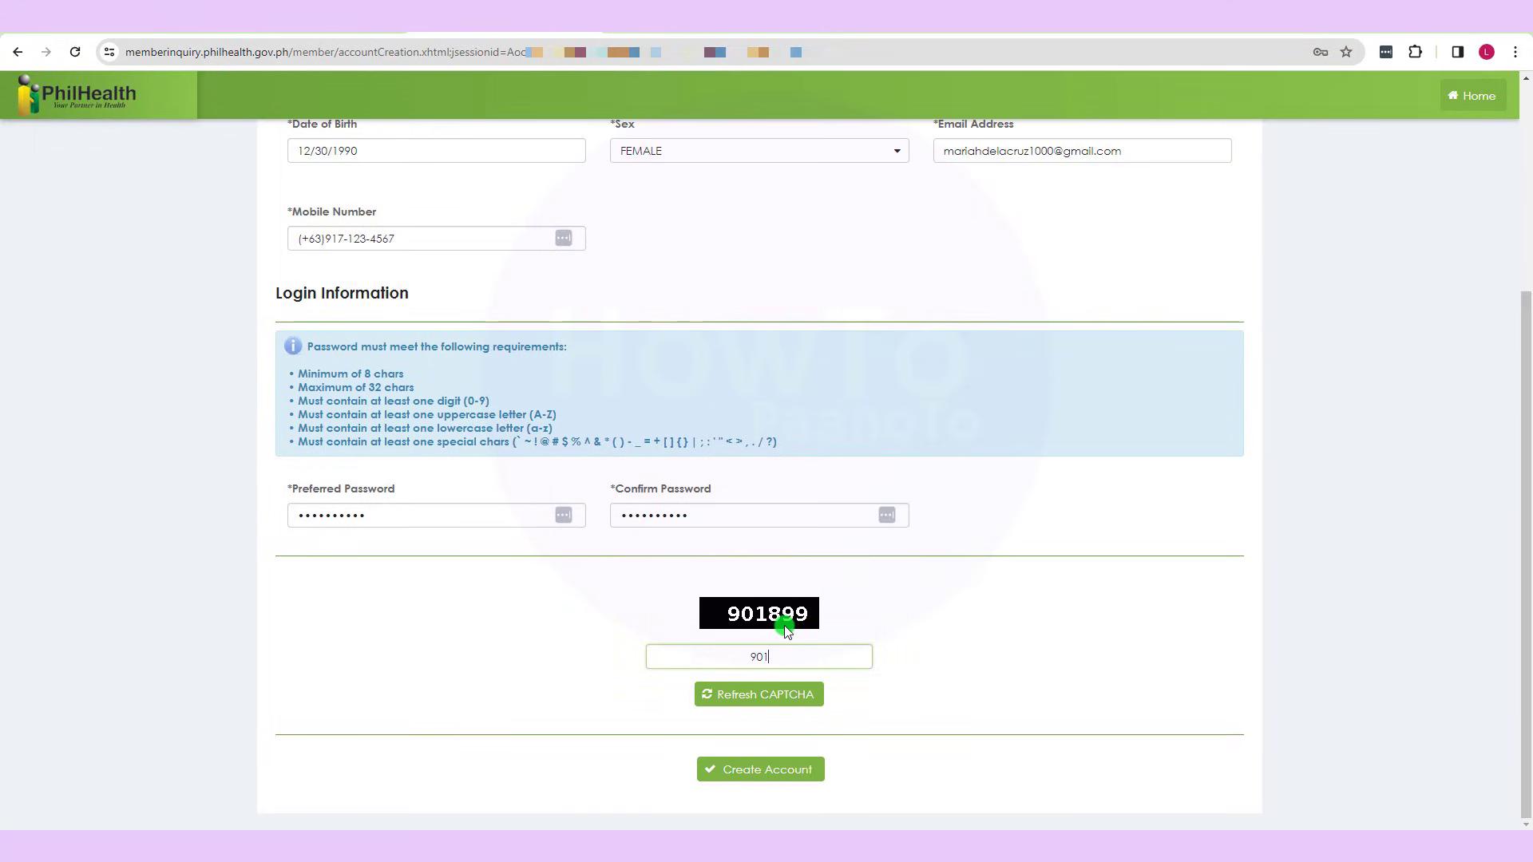
pyautogui.write('899')
# - Submit the registration with Create Account and decline Chrome's offer to save the password
pyautogui.scroll(3, 1526, 488)
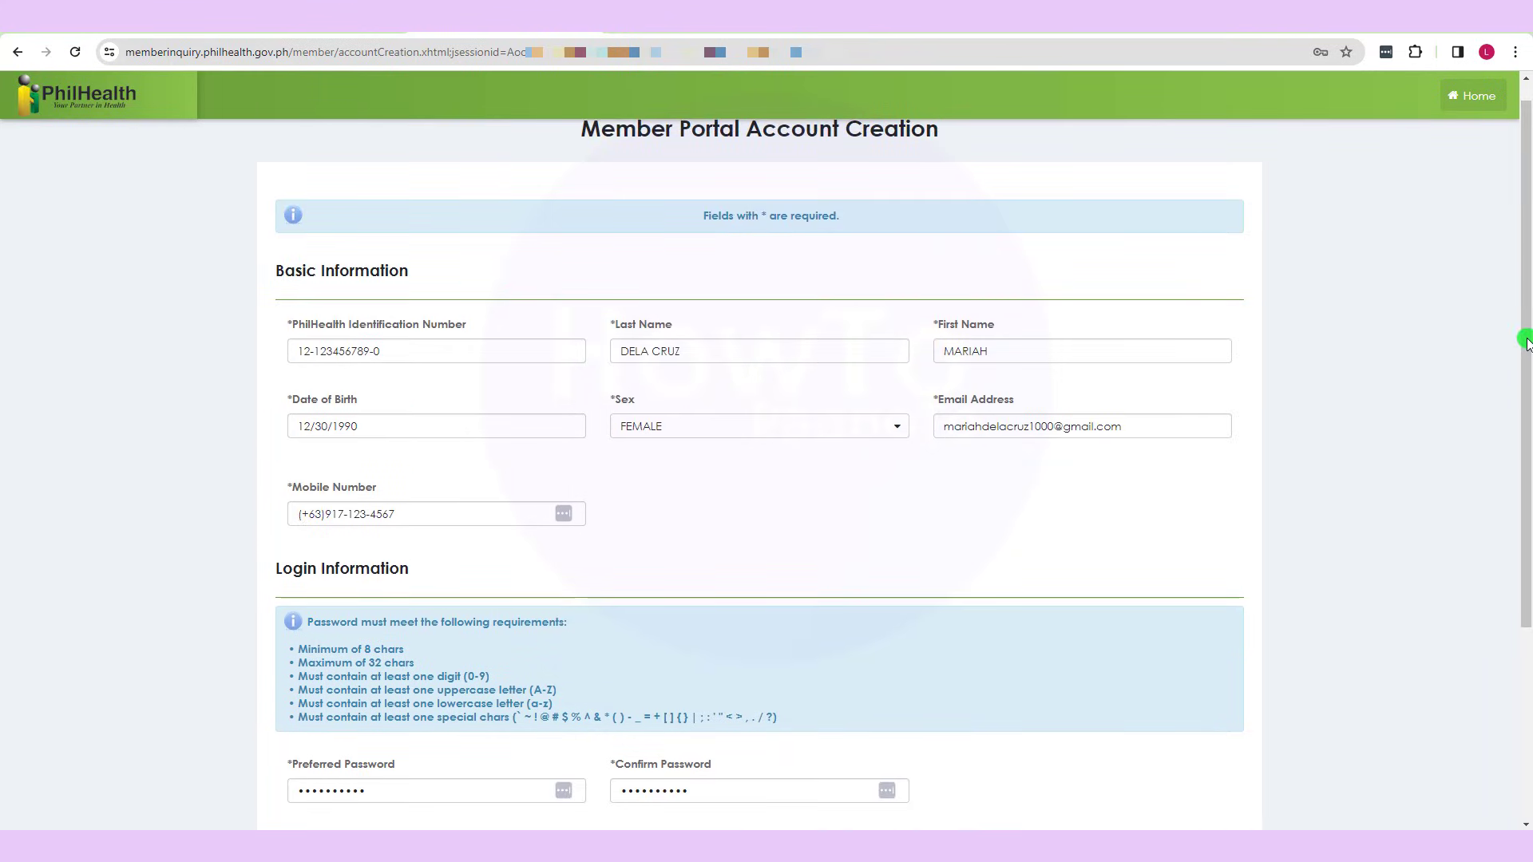
pyautogui.scroll(-3, 1526, 344)
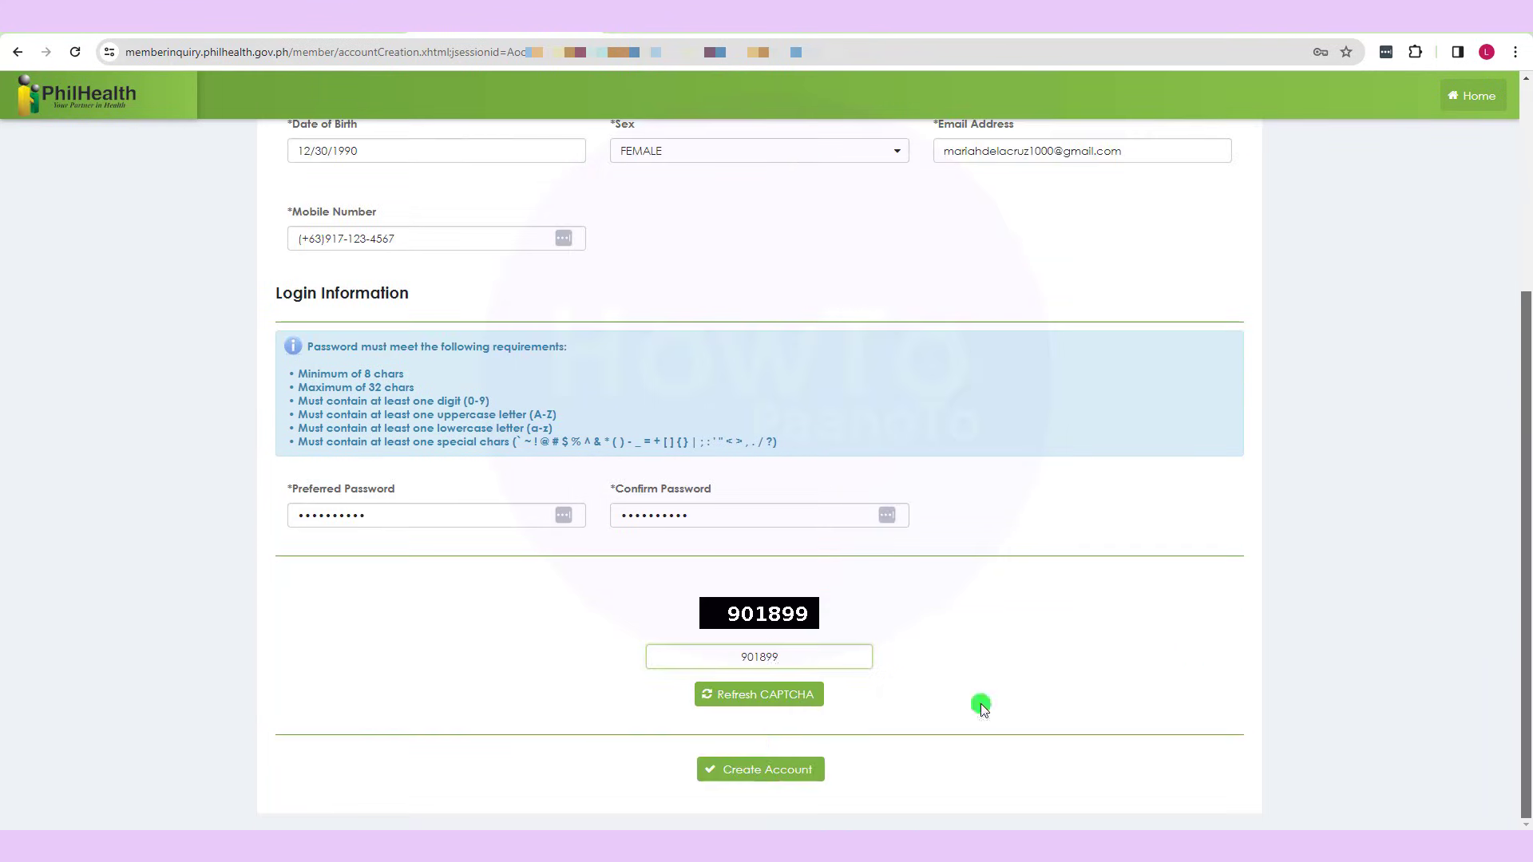
pyautogui.click(742, 769)
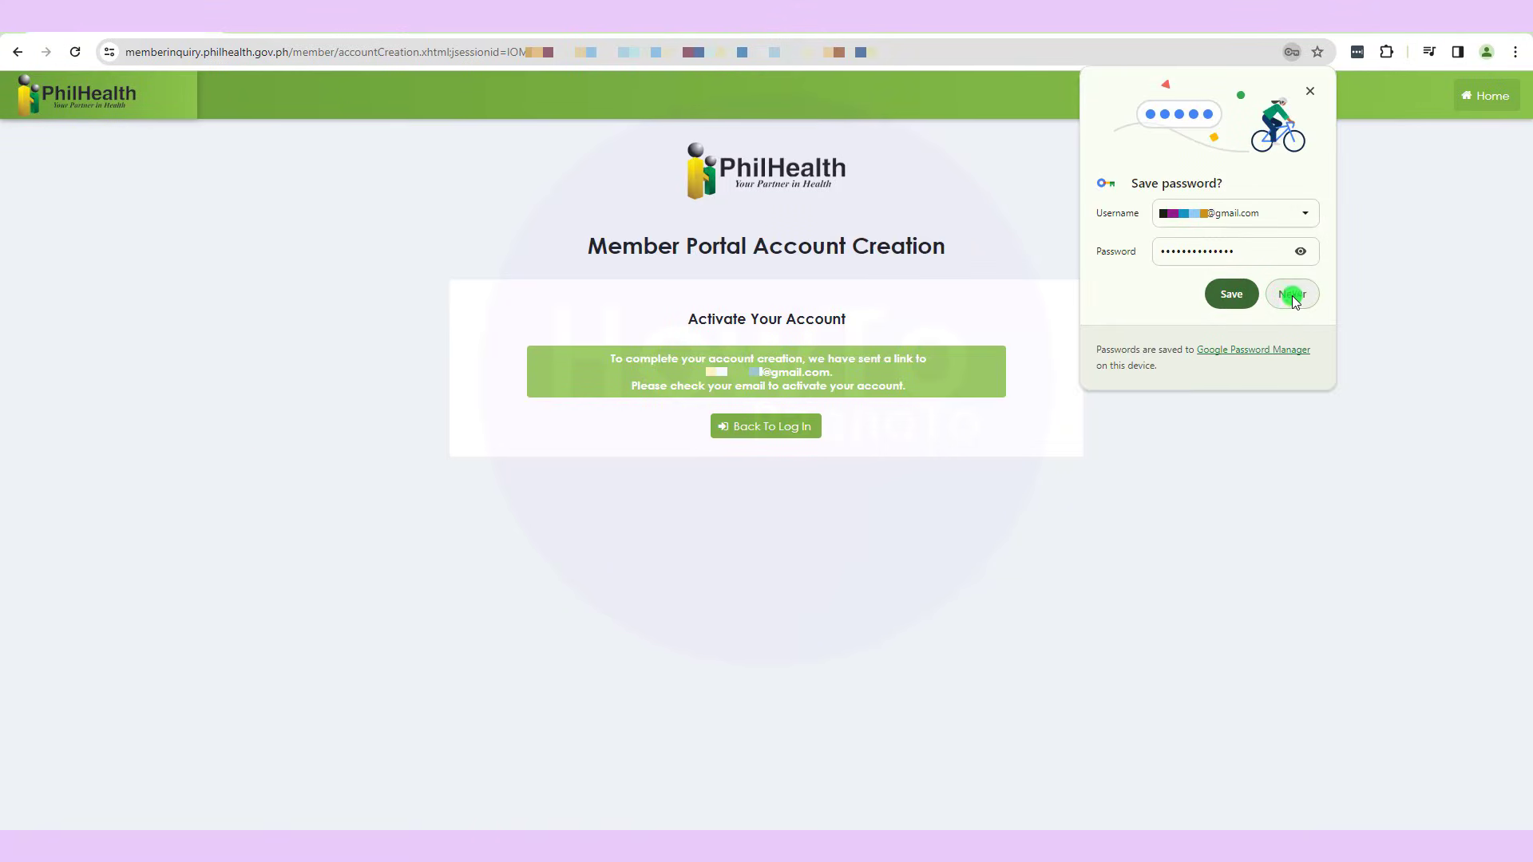
pyautogui.click(1304, 300)
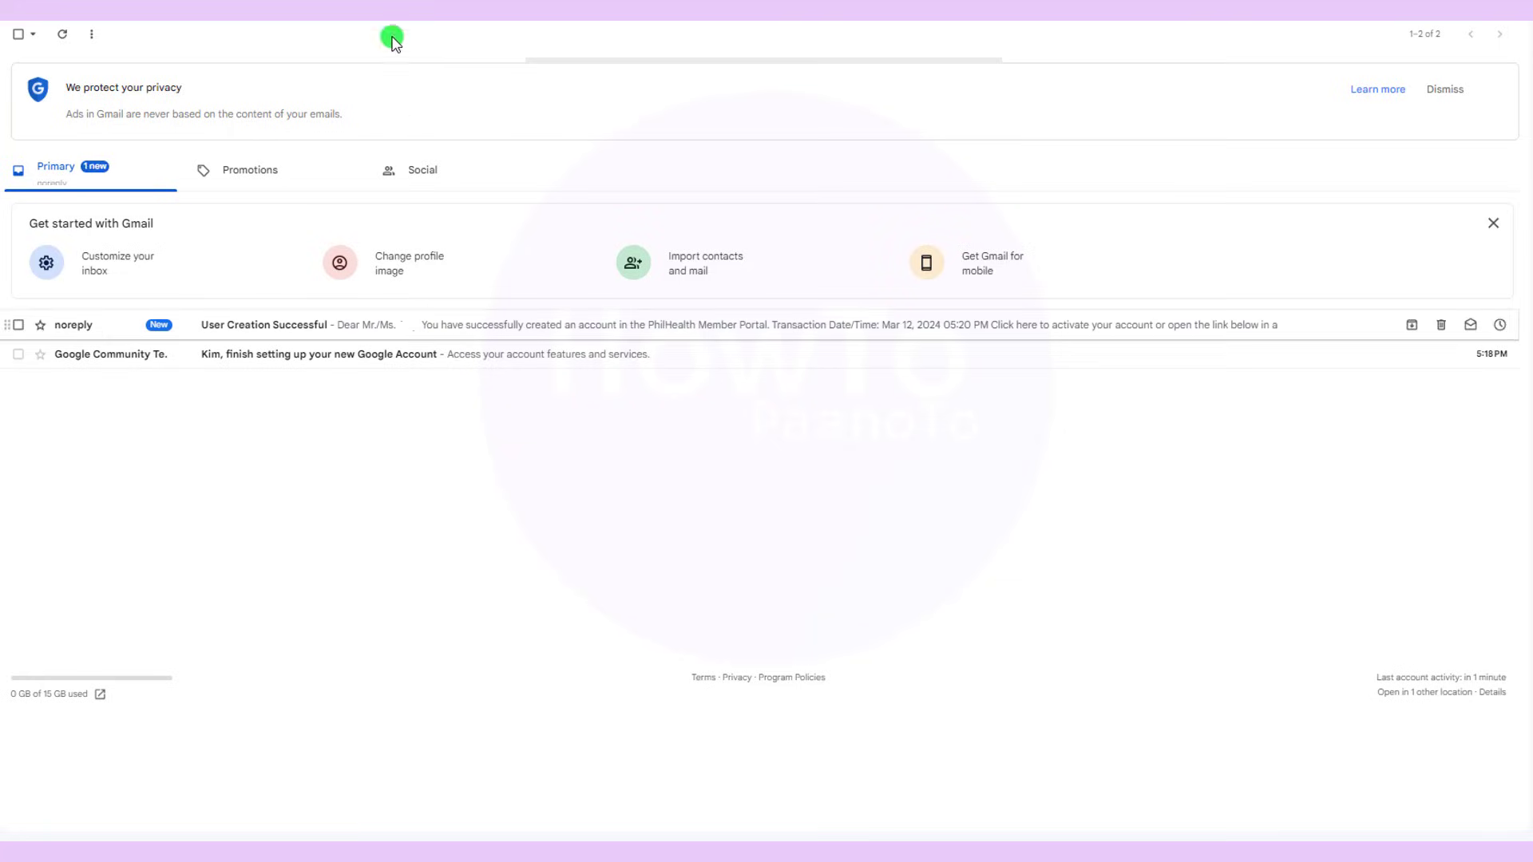
# - Open the 'User Creation Successful' email and follow its 'Click here' activation link
pyautogui.click(351, 334)
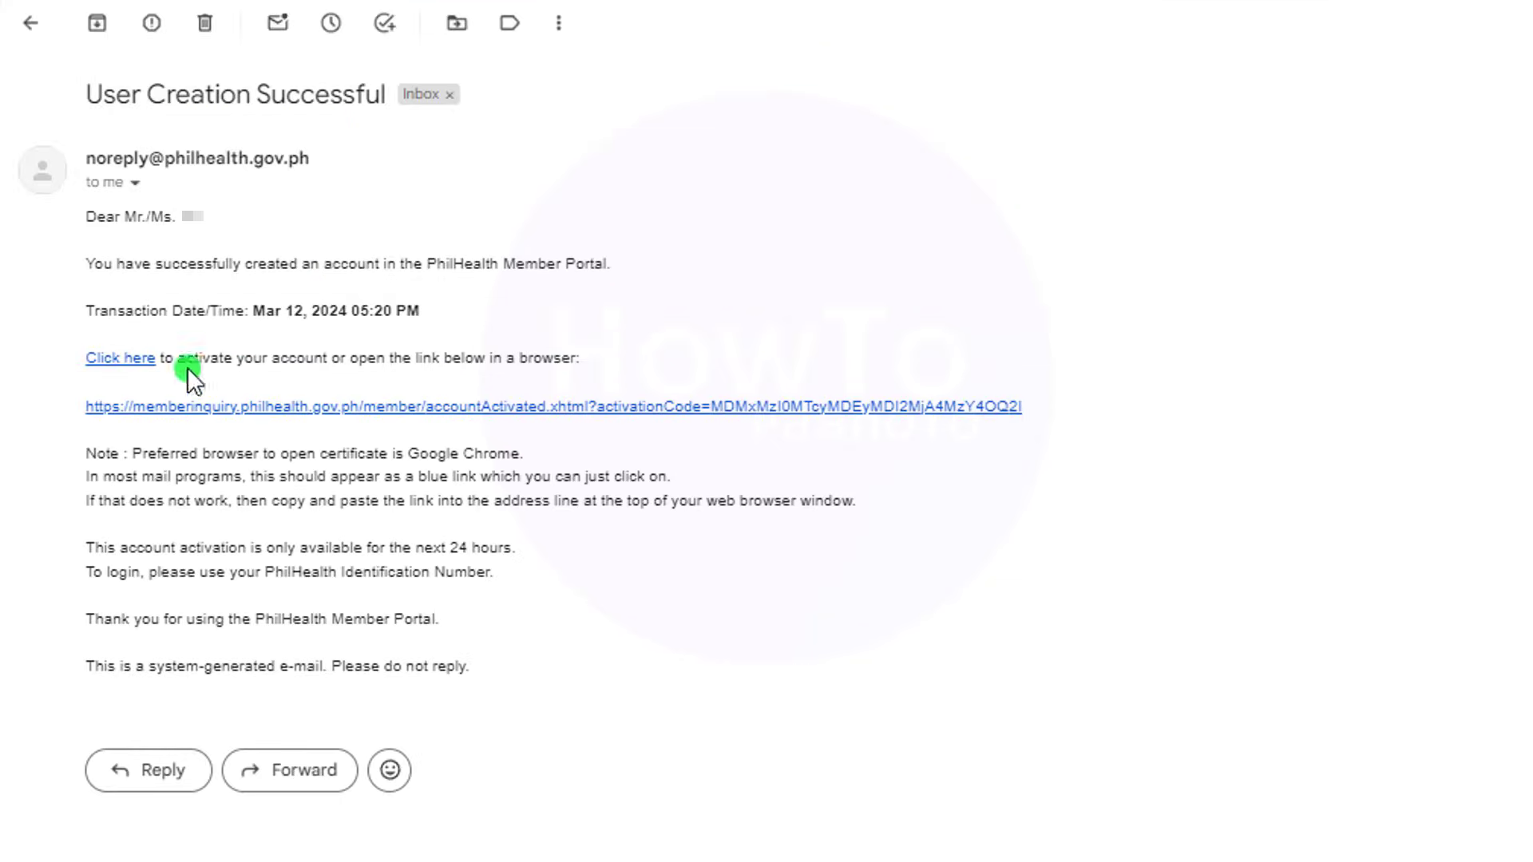
pyautogui.click(121, 359)
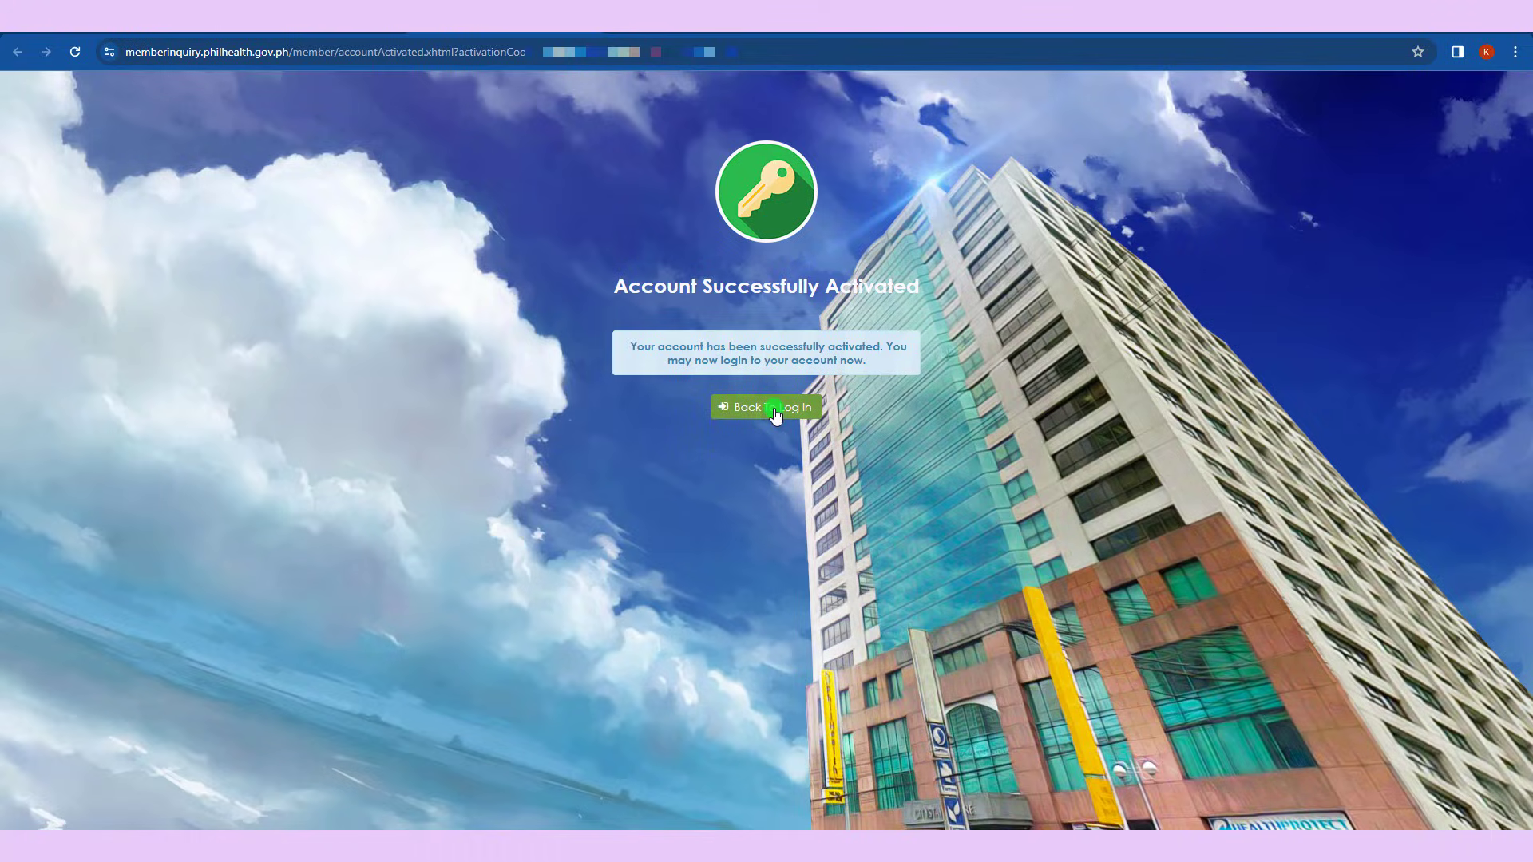
# - Log in with the member's PhilHealth ID, account password and the displayed CAPTCHA number
pyautogui.click(775, 409)
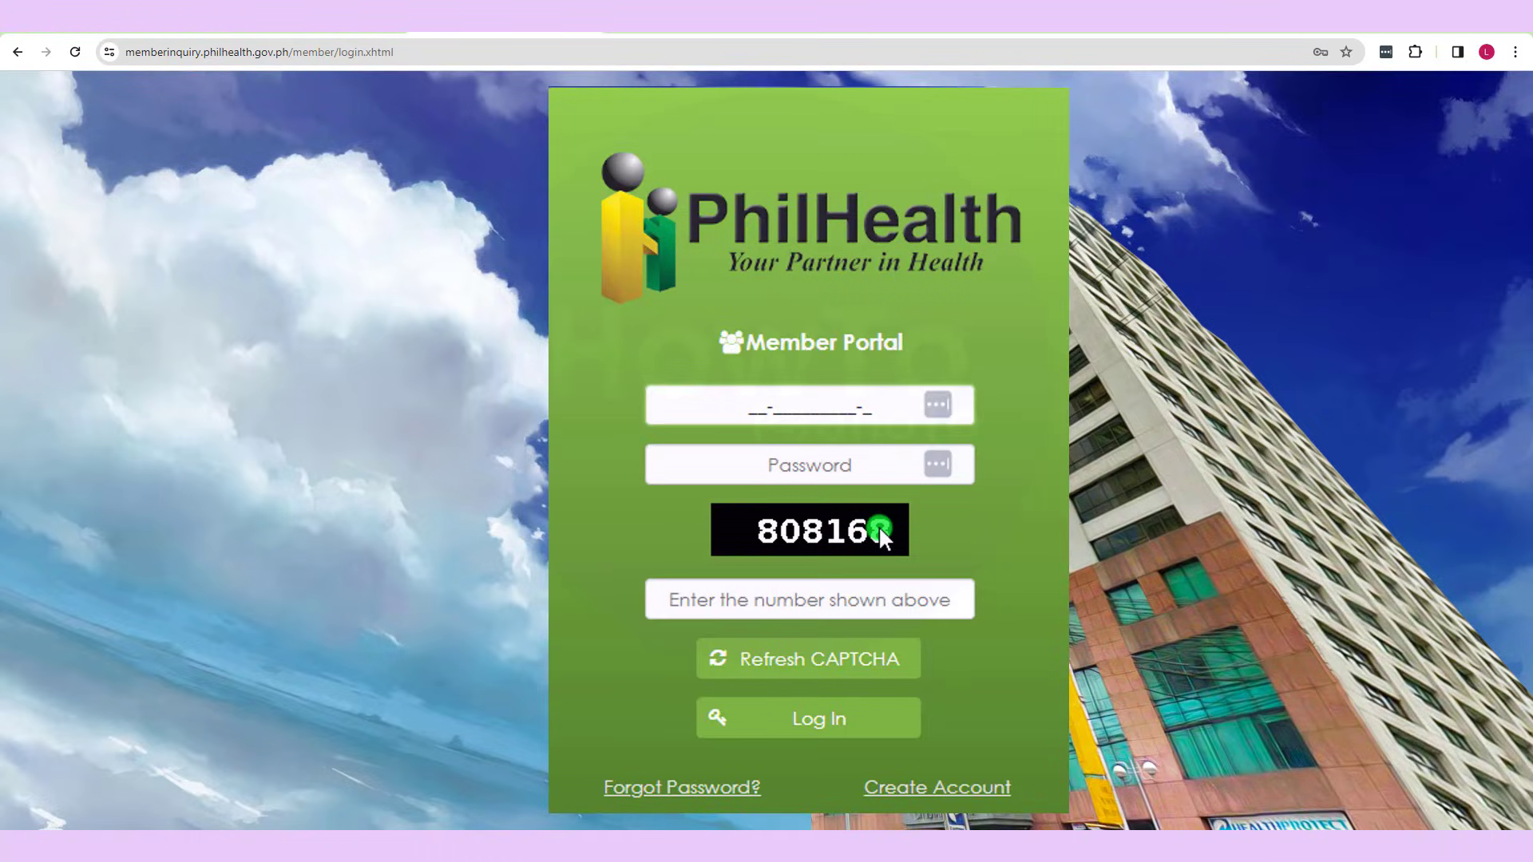
pyautogui.write('12-12345678')
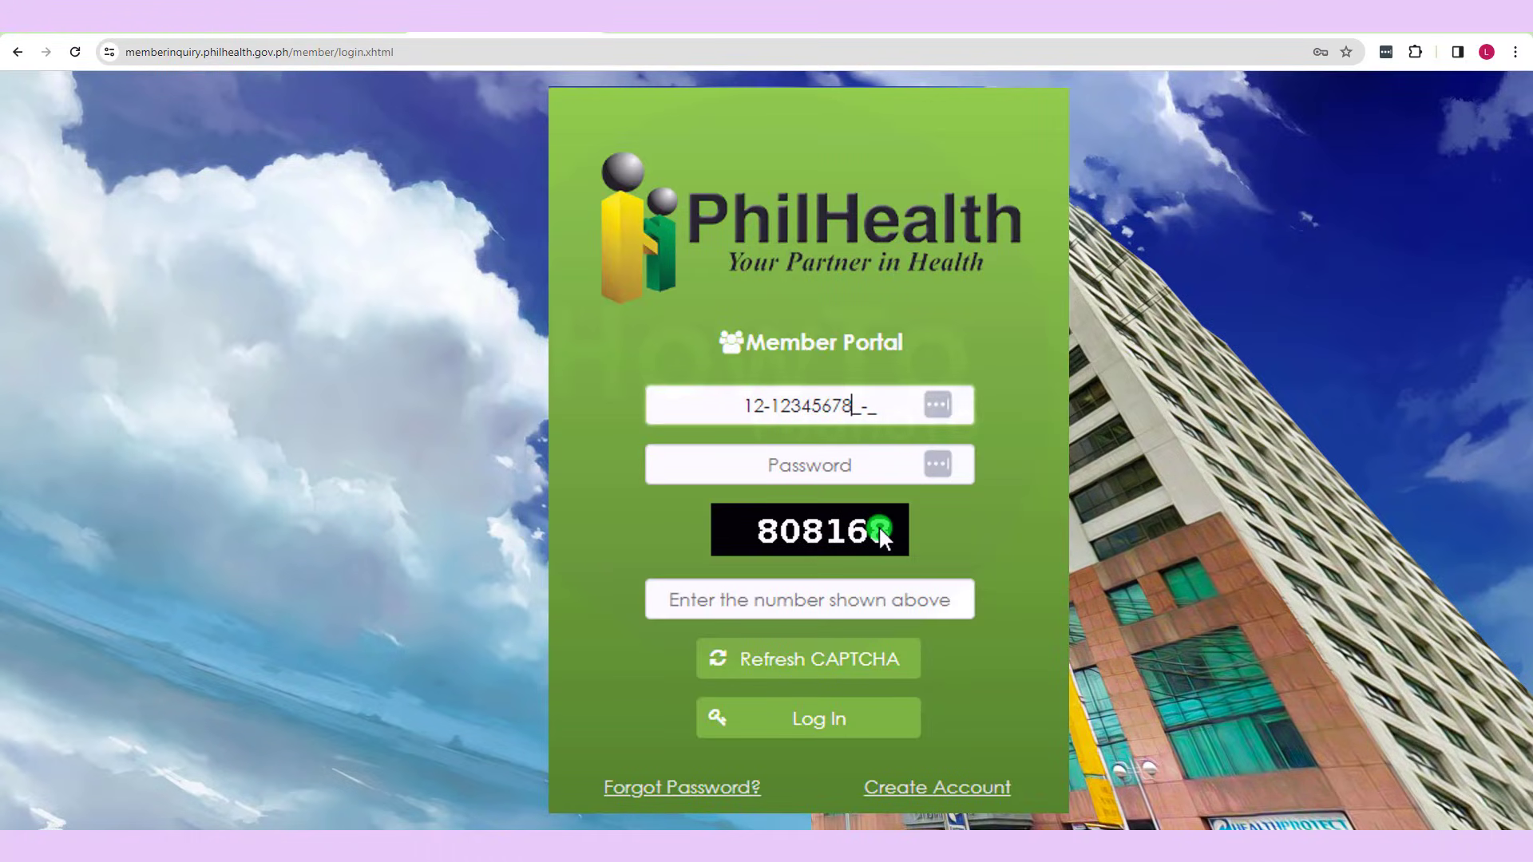
pyautogui.write('9-0')
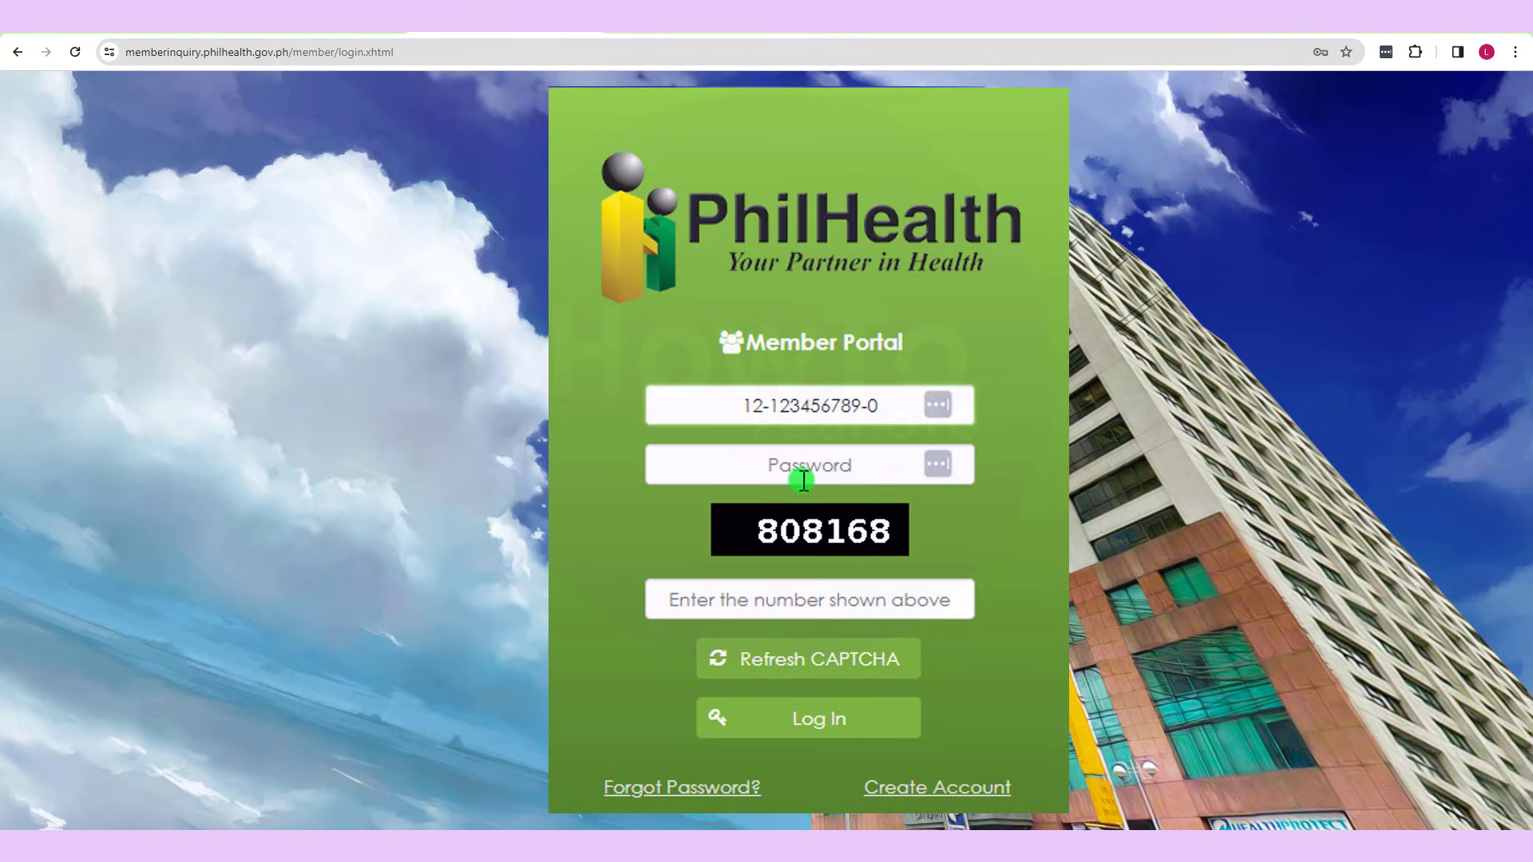
pyautogui.click(805, 475)
pyautogui.write('********')
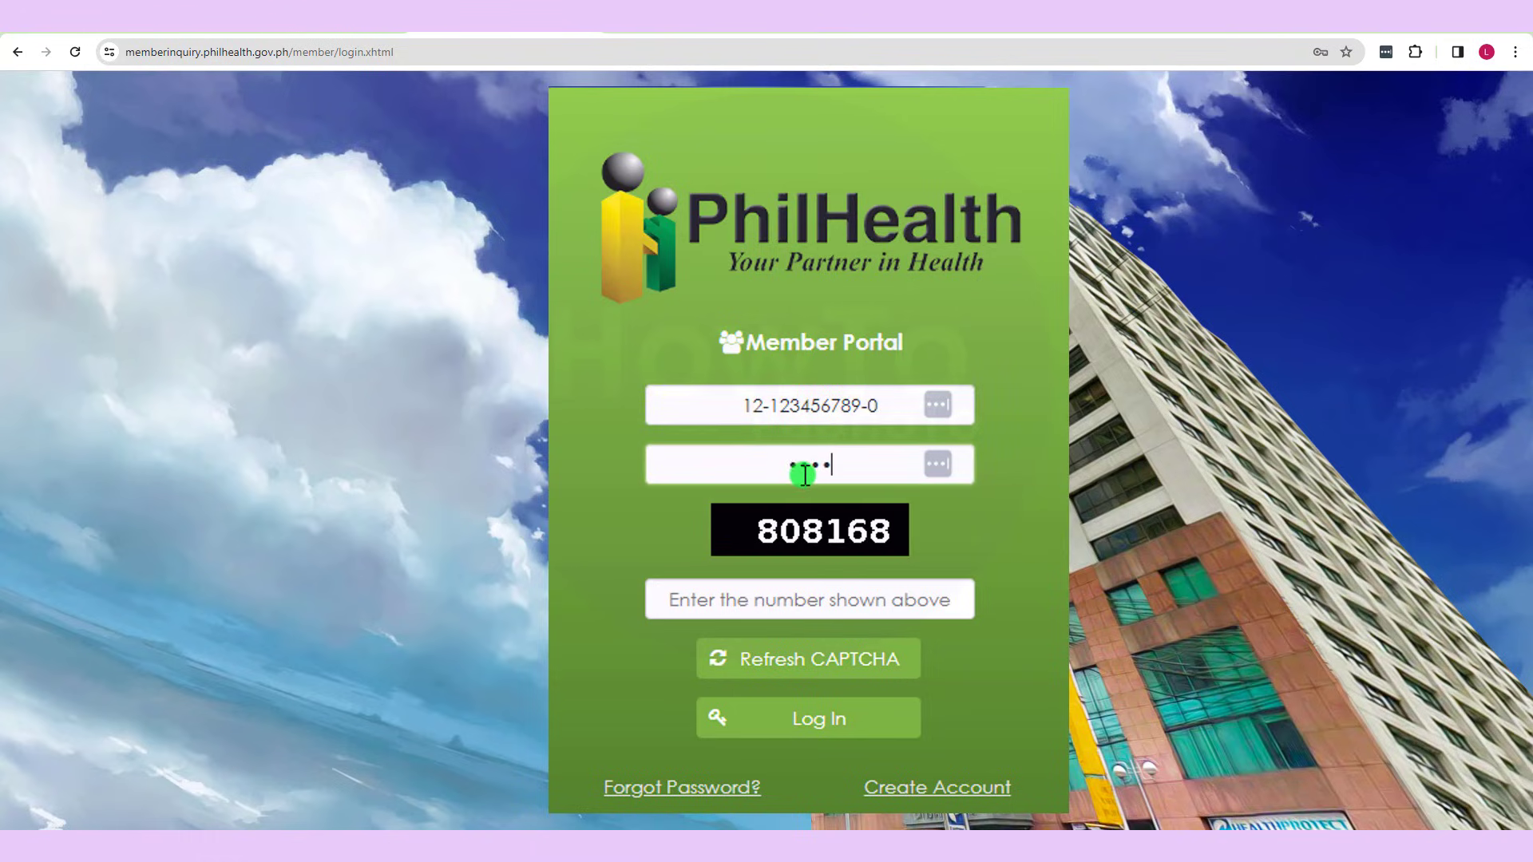
pyautogui.write('****')
pyautogui.click(853, 609)
pyautogui.write('80')
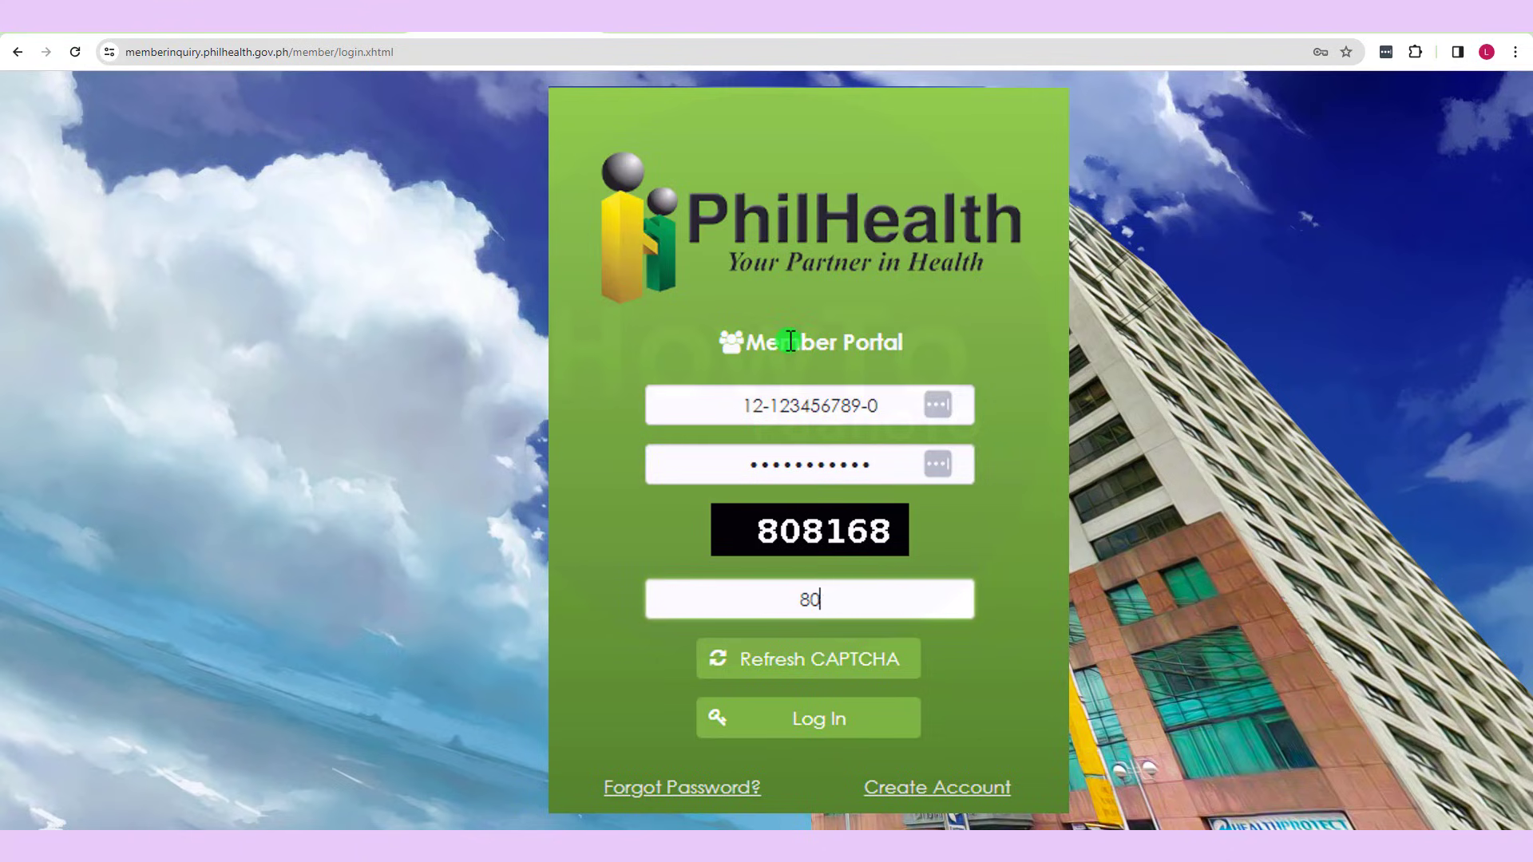
pyautogui.write('8168')
pyautogui.click(851, 725)
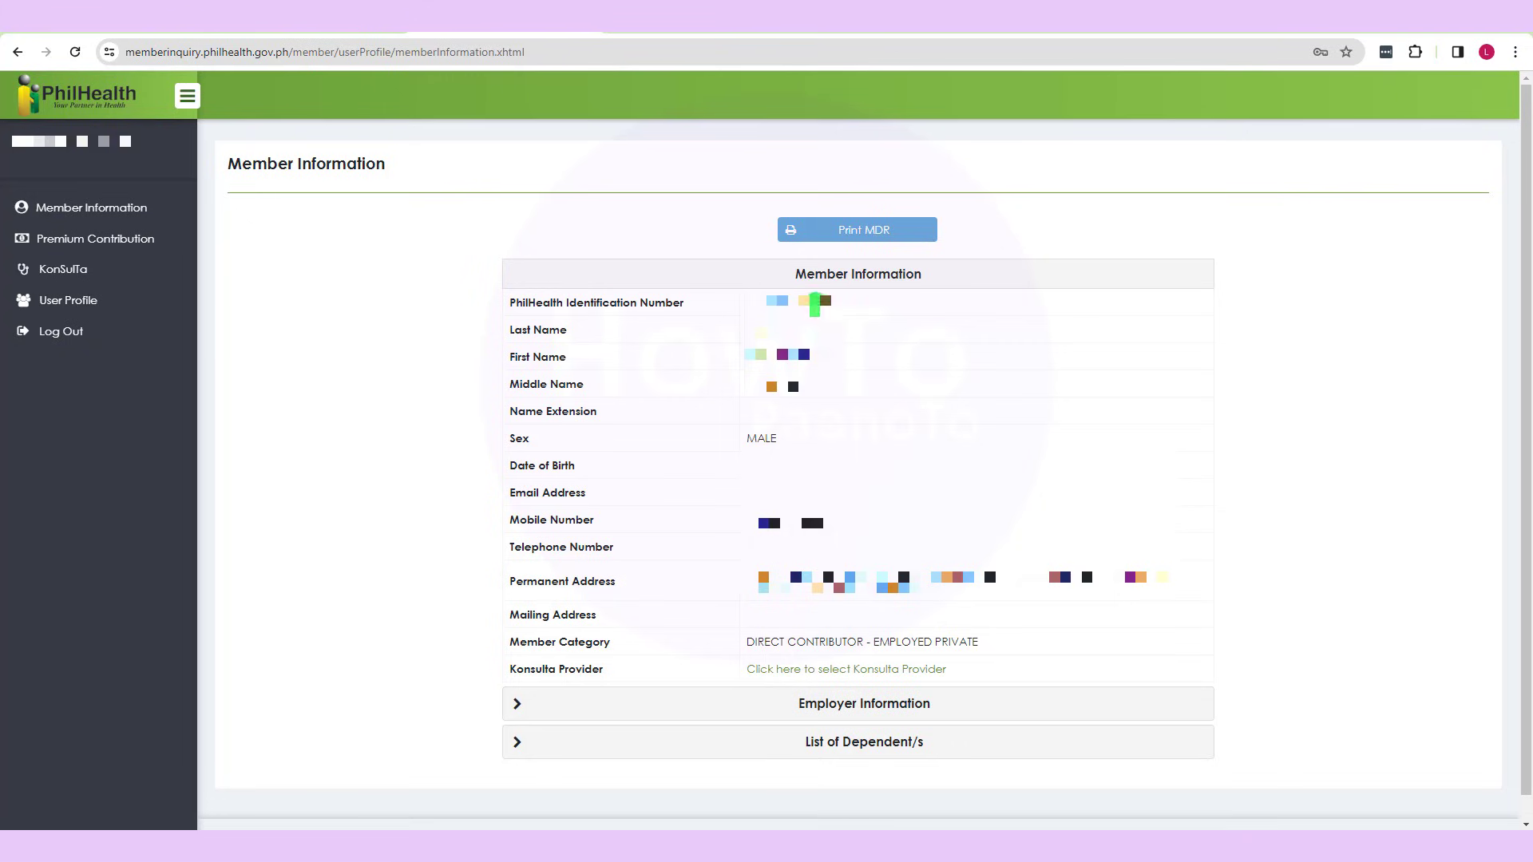
# - Preview the printable Member Data Record, go back, and expand Employer Information
pyautogui.click(880, 239)
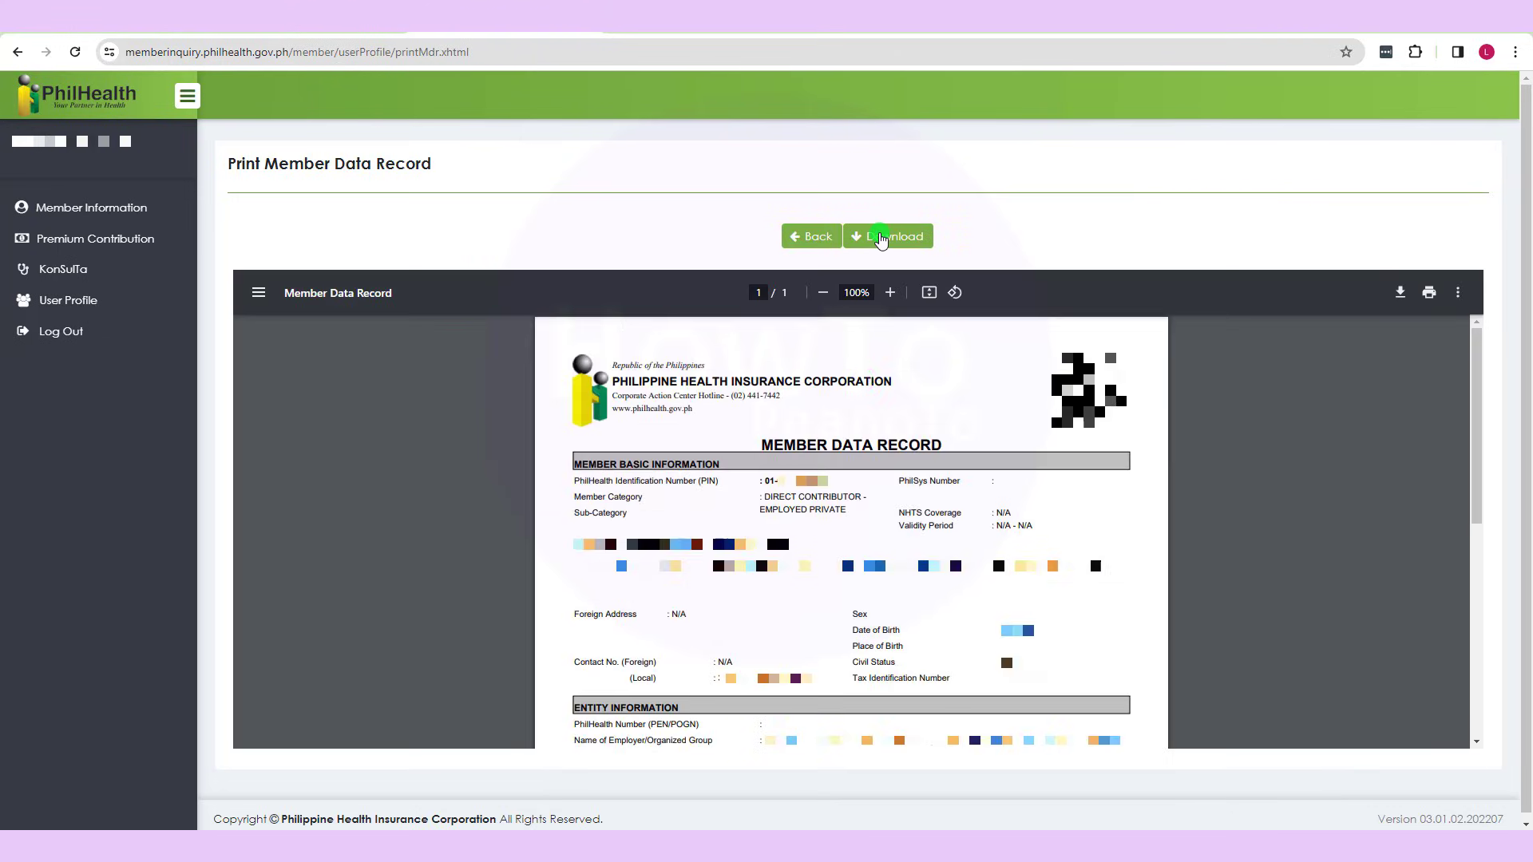
pyautogui.click(812, 236)
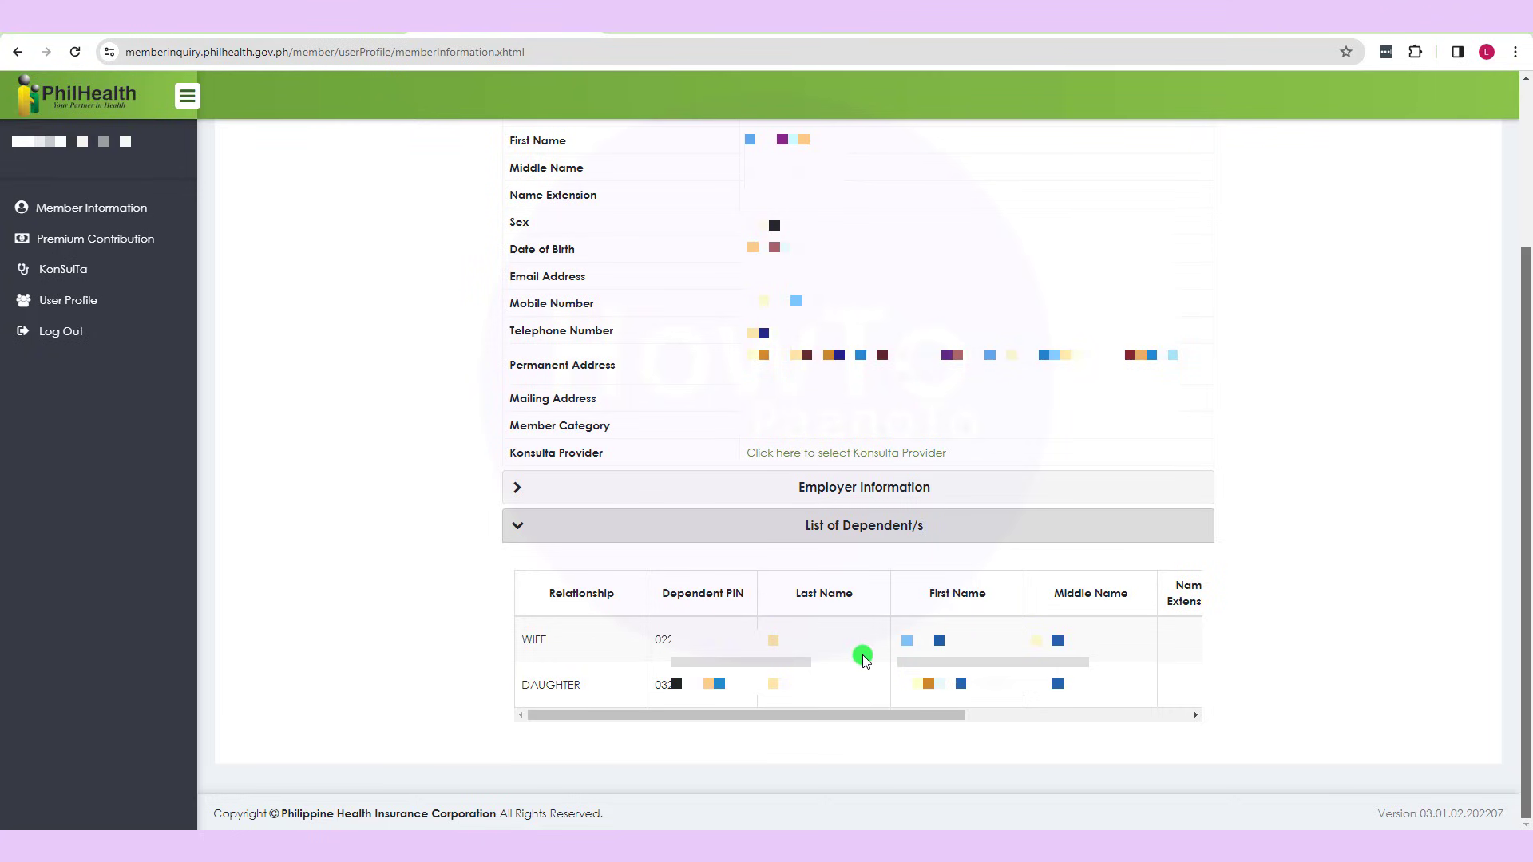
pyautogui.click(518, 493)
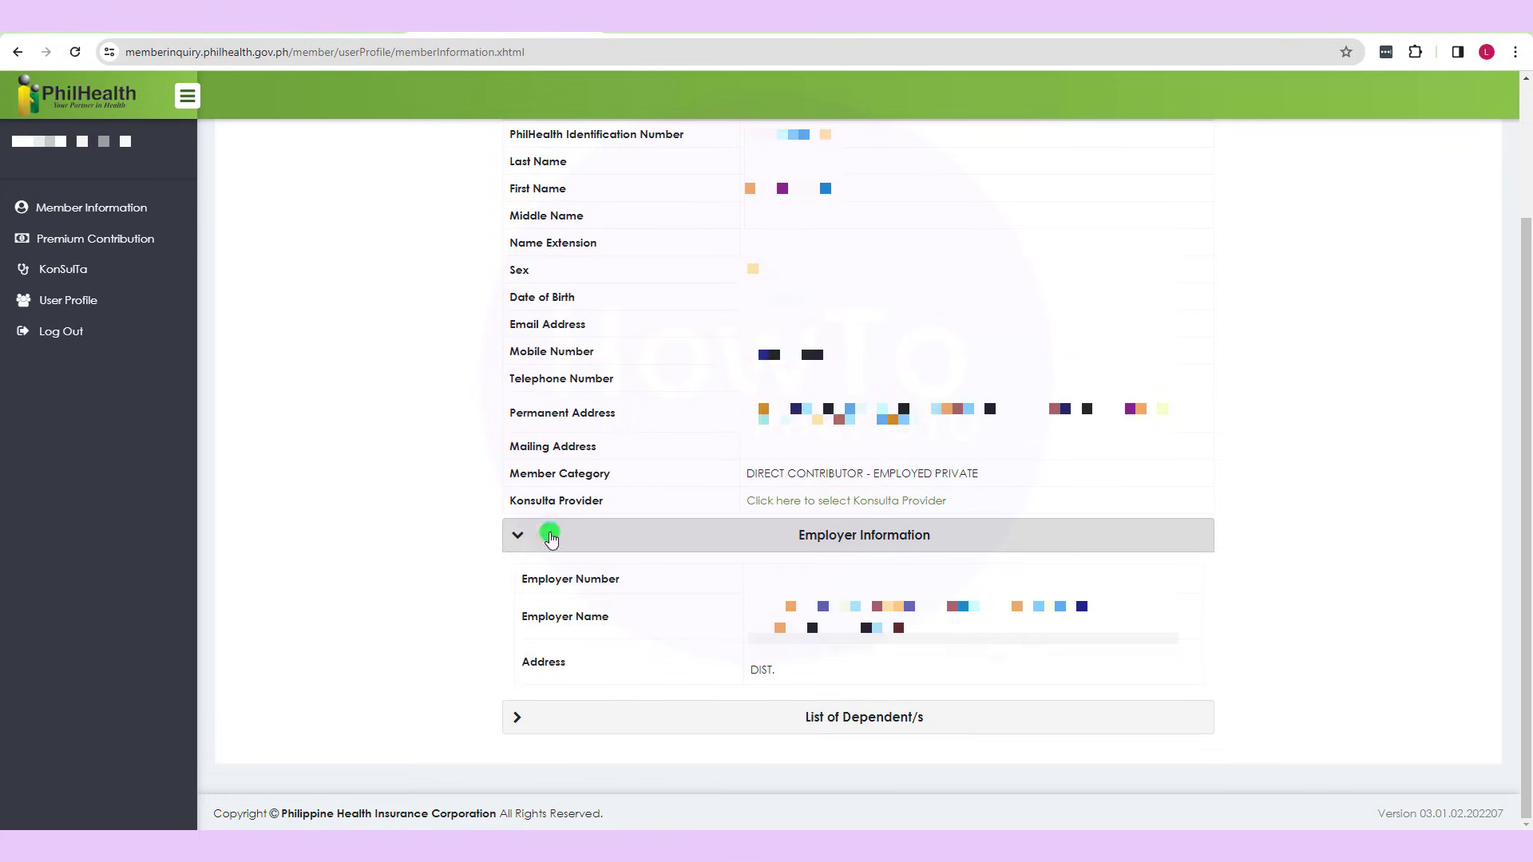
pyautogui.scroll(2, 1526, 496)
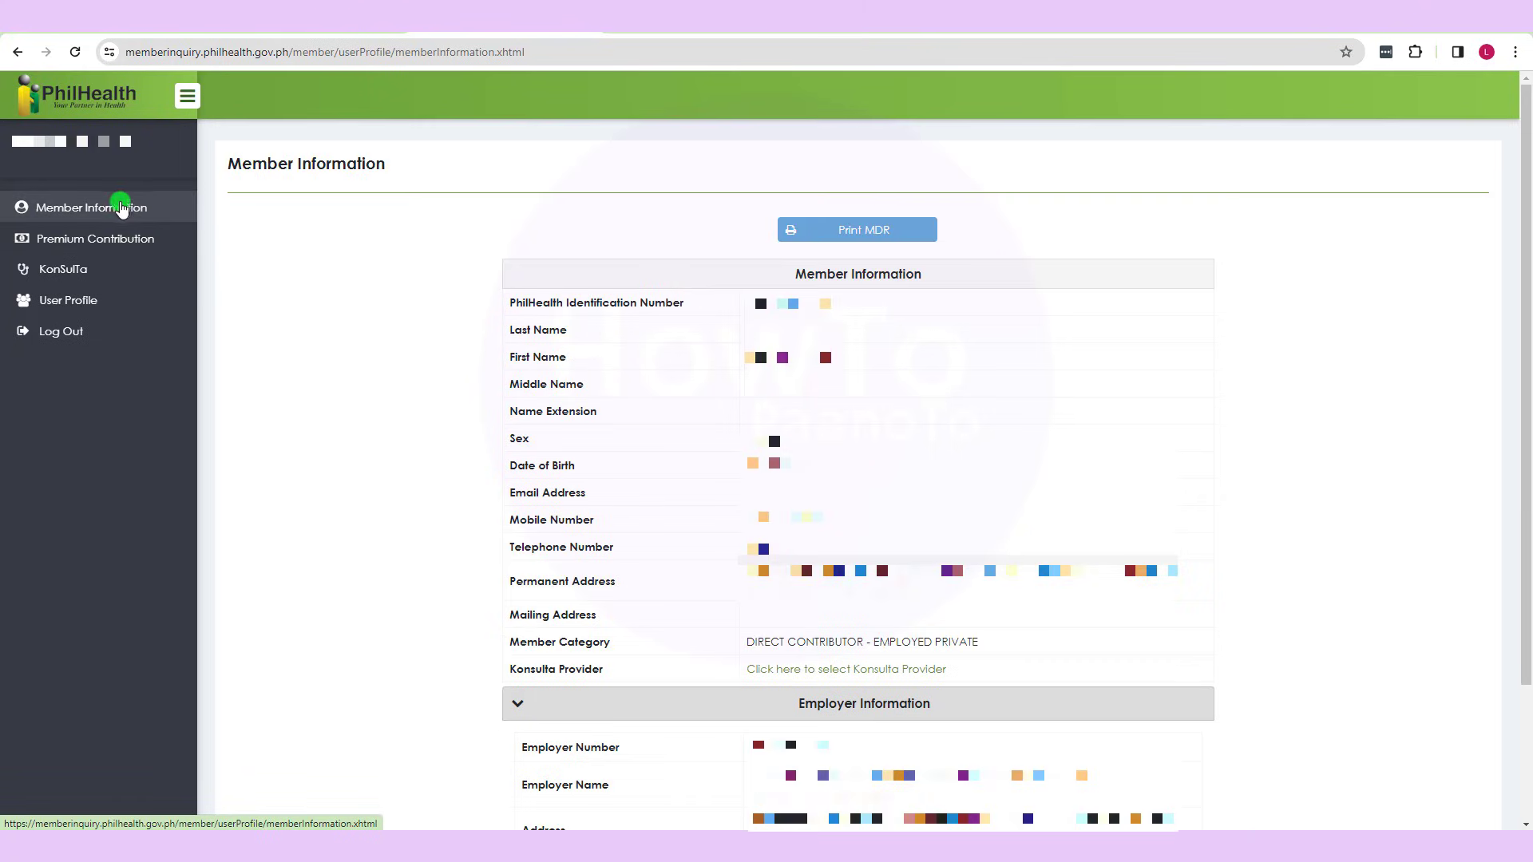
# - View Premium Contribution history, then open KonSulTa and list the selectable Konsulta providers
pyautogui.click(110, 242)
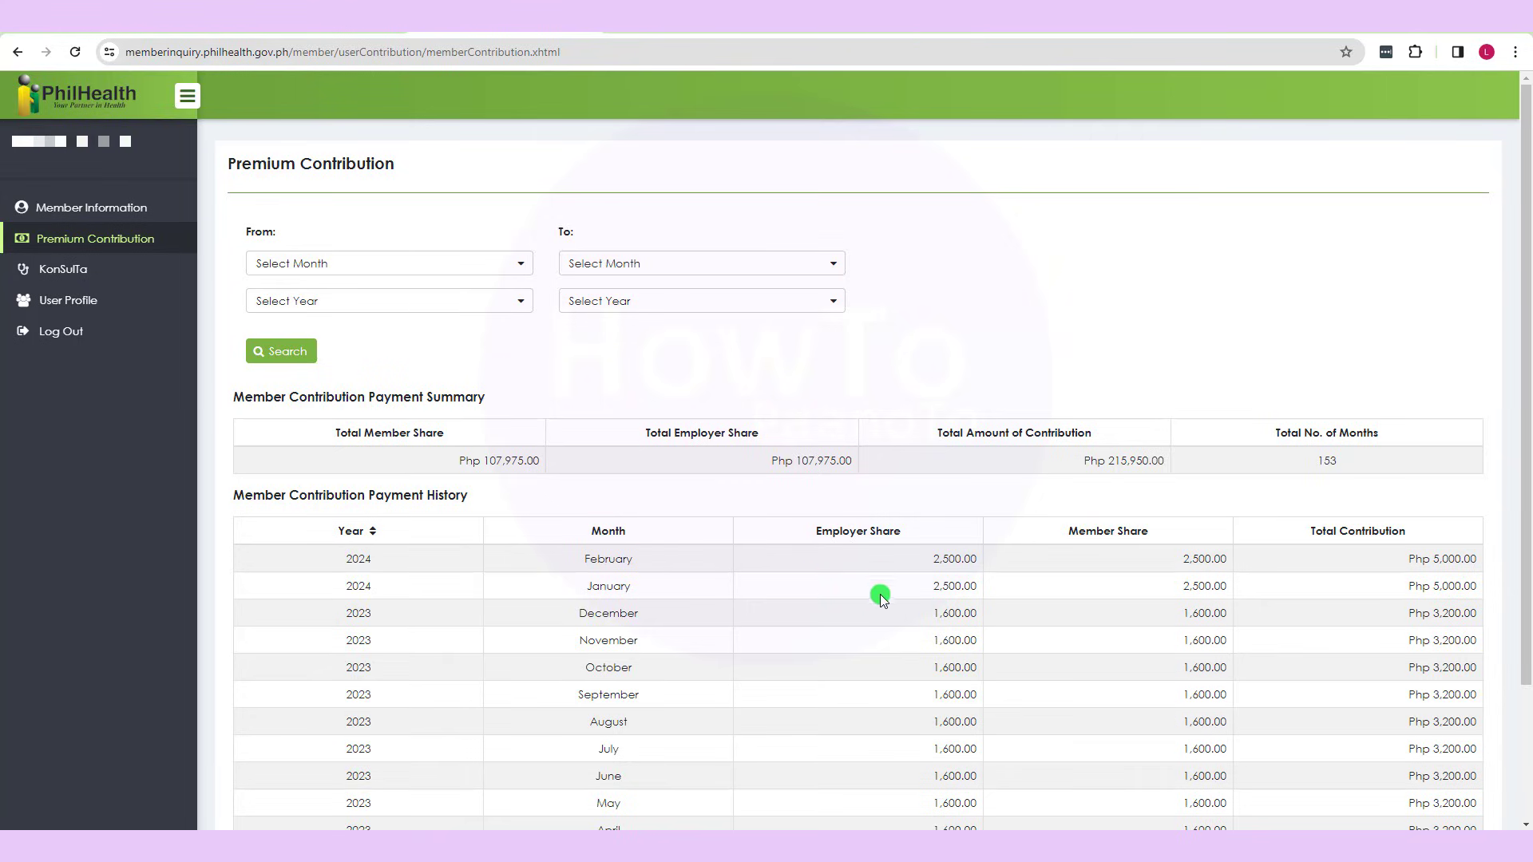
pyautogui.click(93, 272)
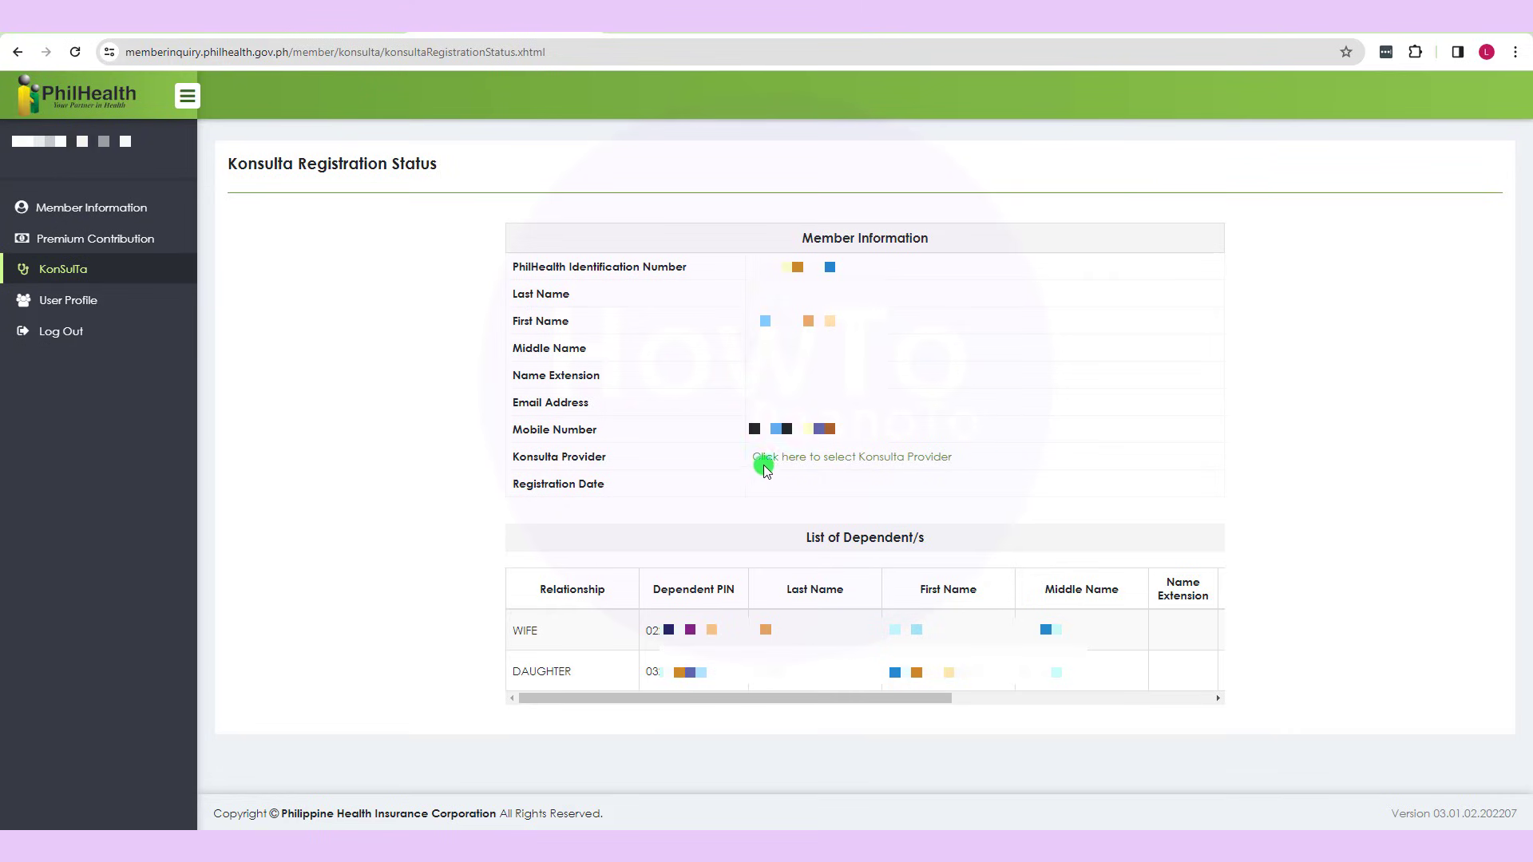
pyautogui.click(833, 463)
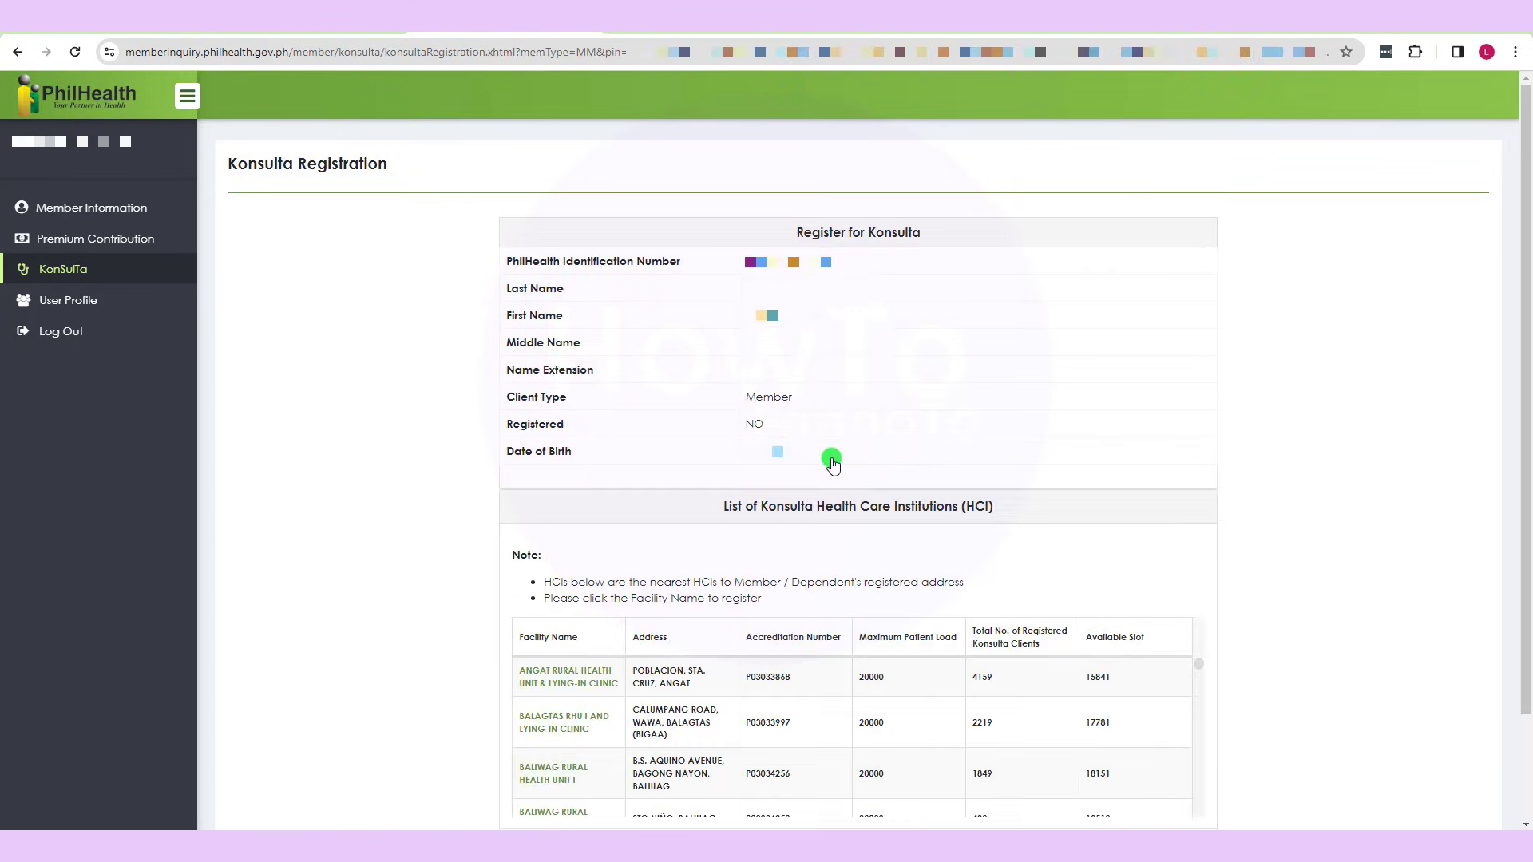